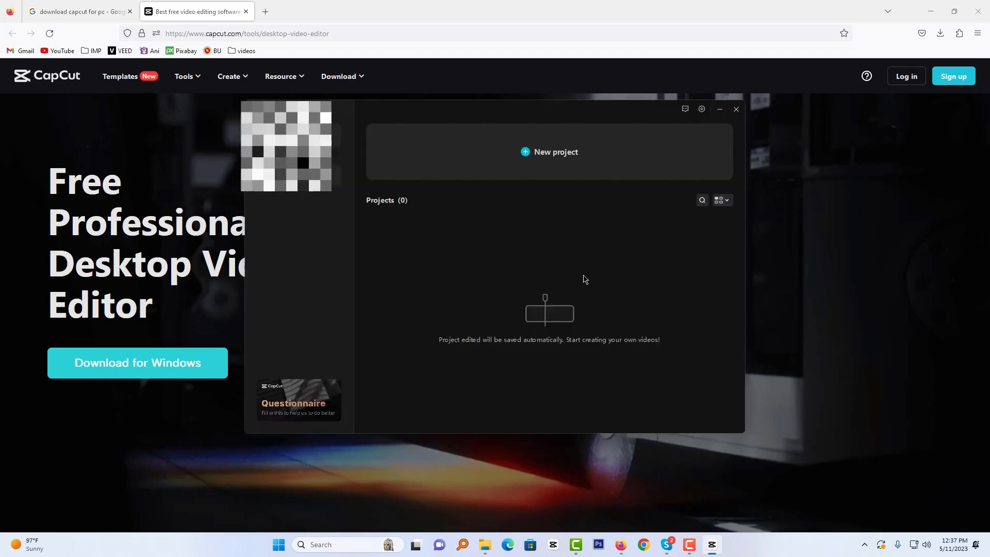
# Create a new project and look through the B&W and Animation clips in the stock media library.
pyautogui.click(567, 155)
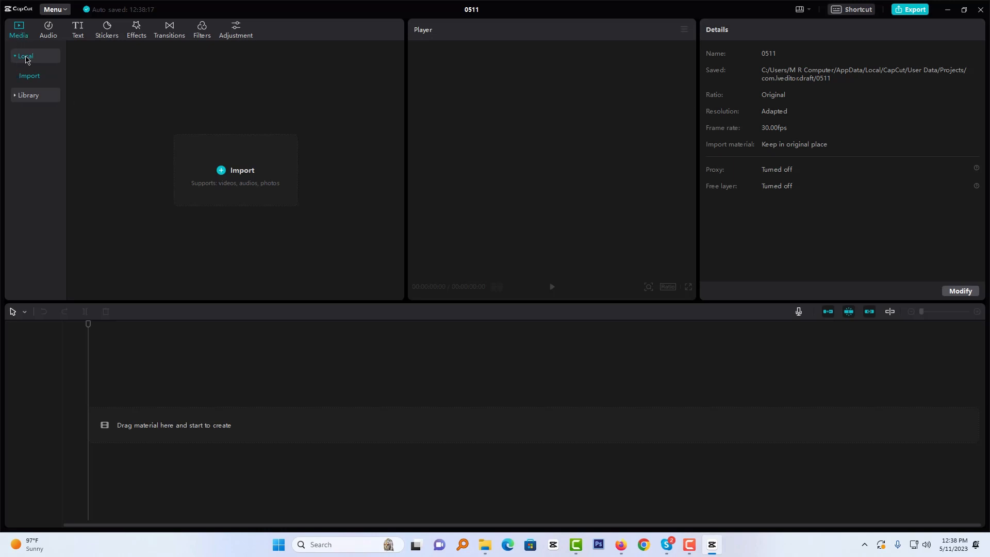
pyautogui.click(29, 96)
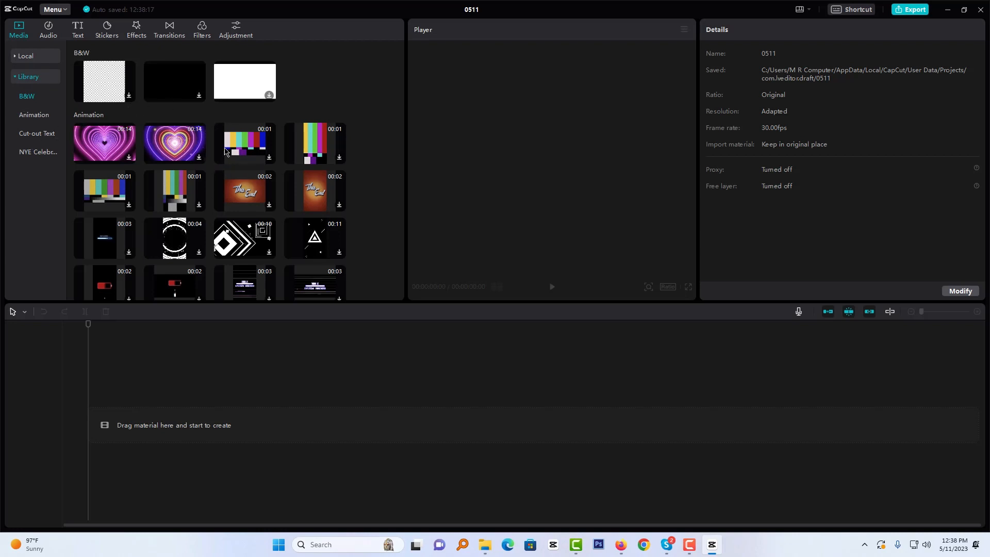
pyautogui.scroll(-10, 240, 168)
pyautogui.scroll(7, 224, 171)
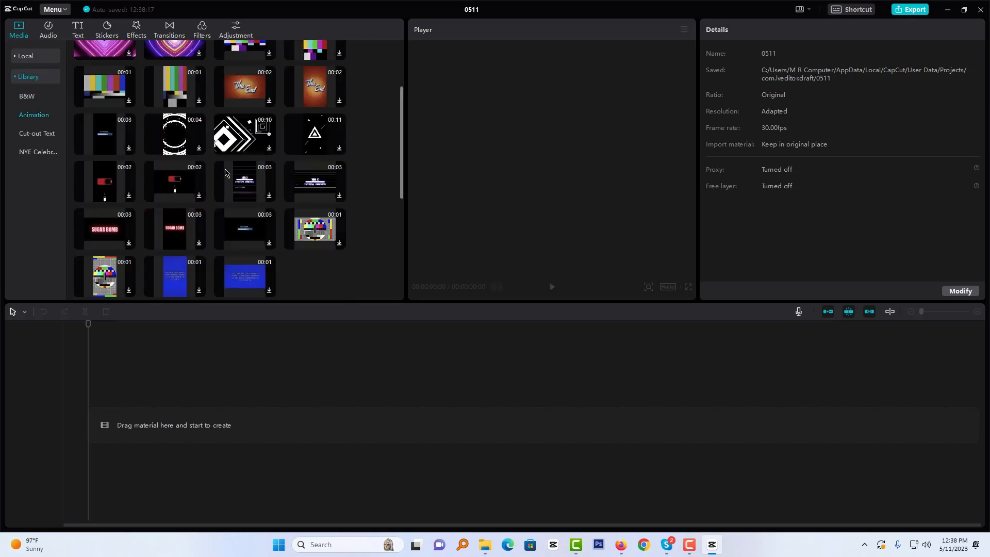
pyautogui.scroll(3, 224, 172)
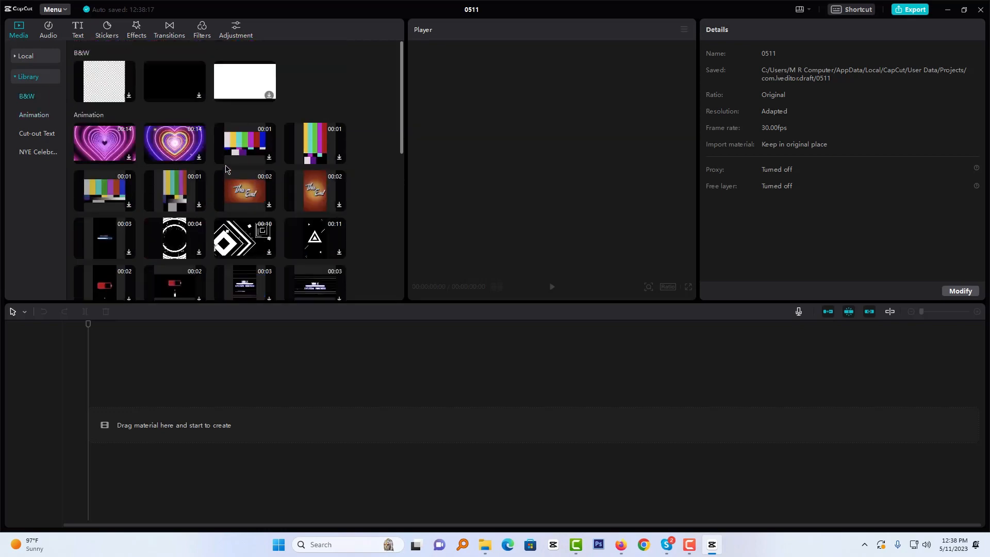
# Look through the Vlog music tracks available in the audio library.
pyautogui.click(48, 34)
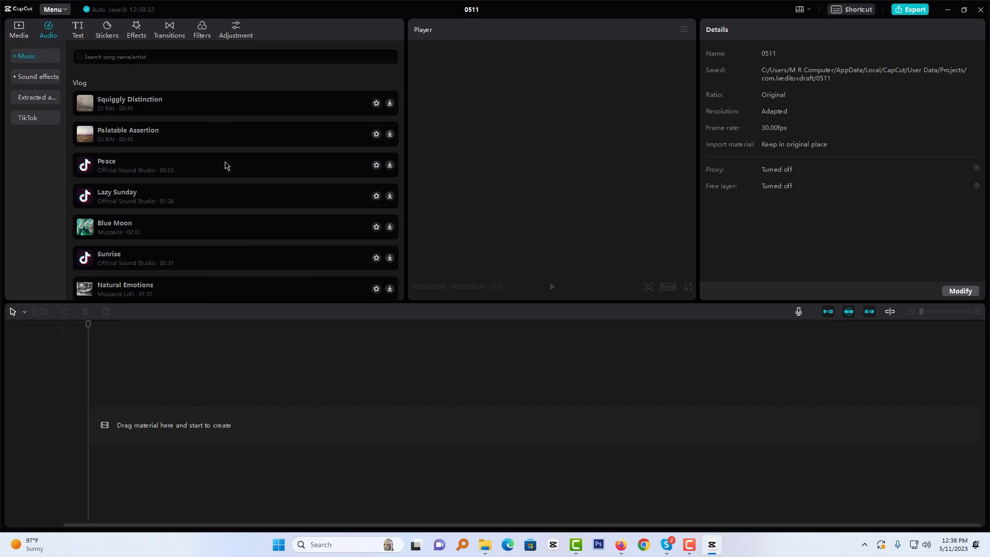
pyautogui.scroll(-10, 230, 184)
pyautogui.scroll(10, 234, 187)
pyautogui.scroll(-10, 243, 181)
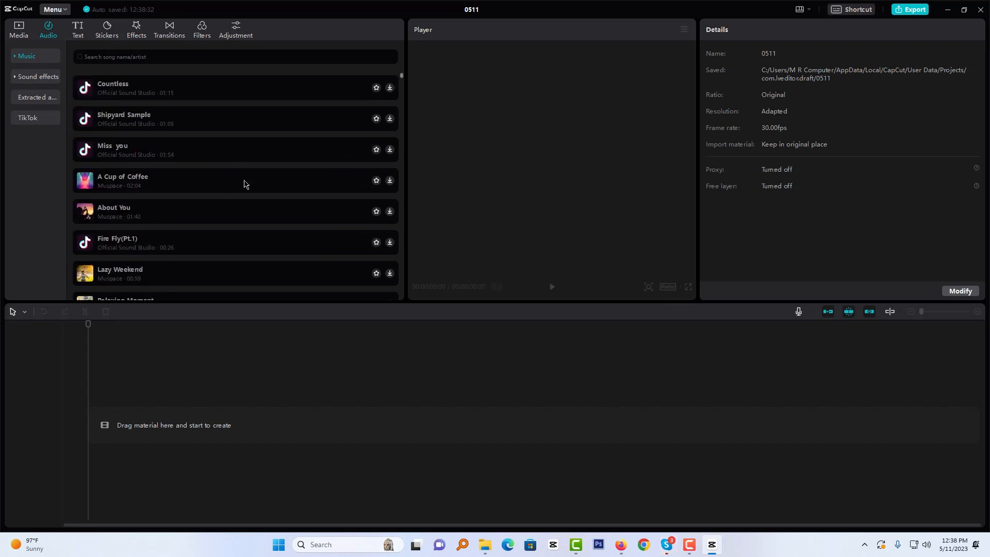
pyautogui.scroll(10, 242, 186)
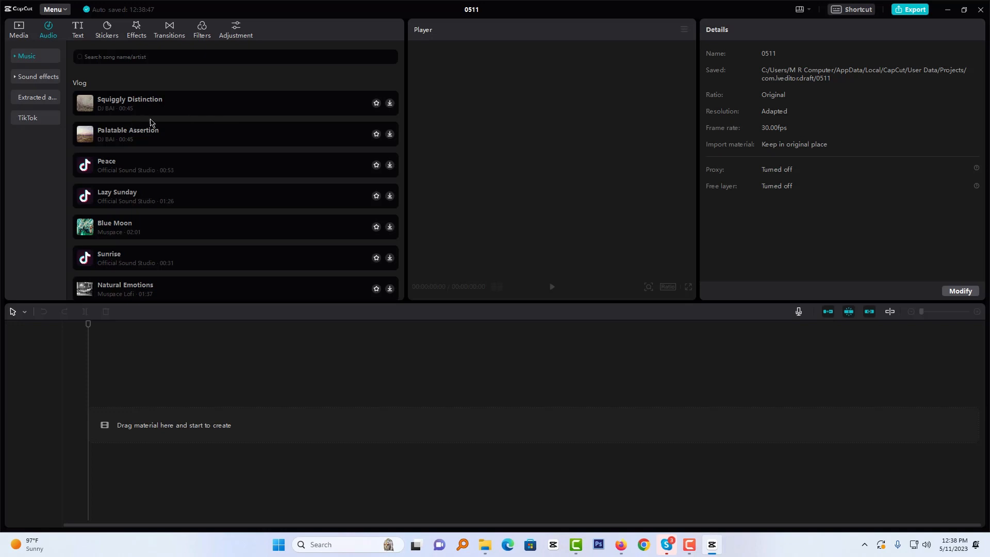
# Examine the available text templates in the Trending, Title and Vlog categories.
pyautogui.click(79, 38)
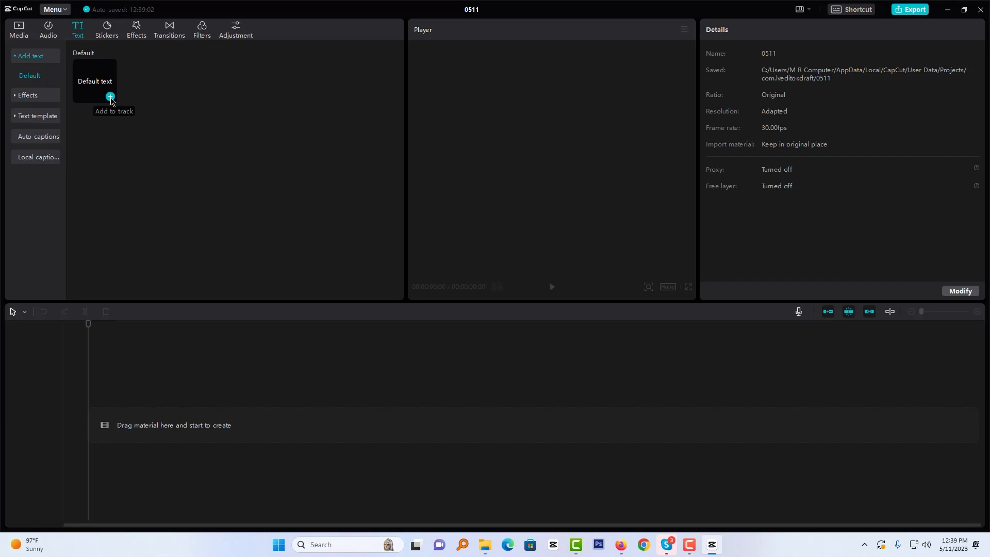
pyautogui.click(34, 117)
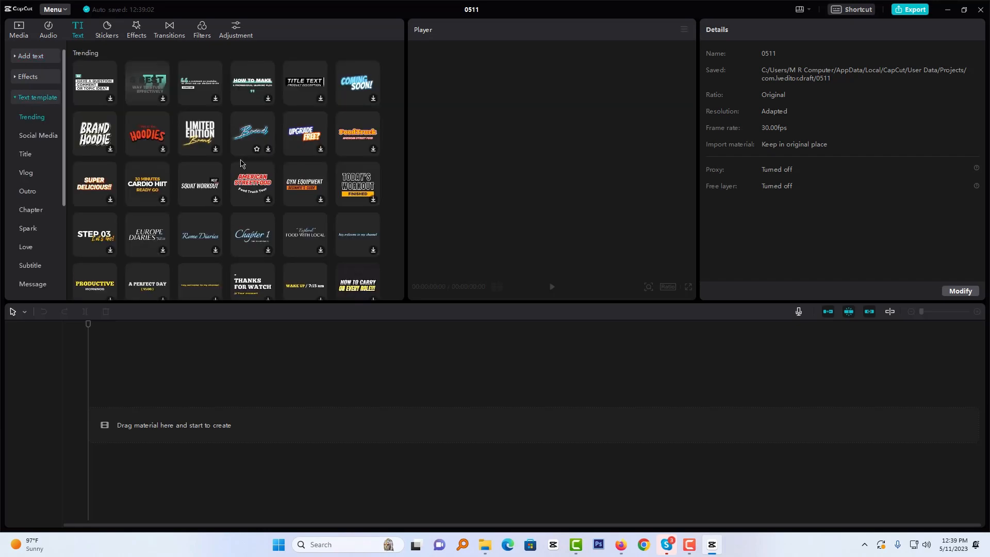
pyautogui.scroll(-15, 189, 171)
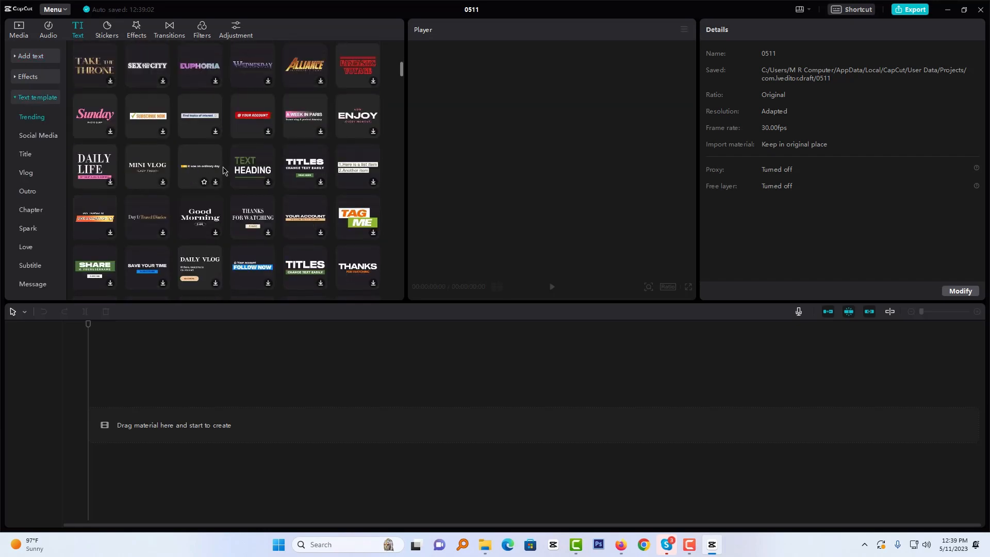
pyautogui.scroll(10, 230, 177)
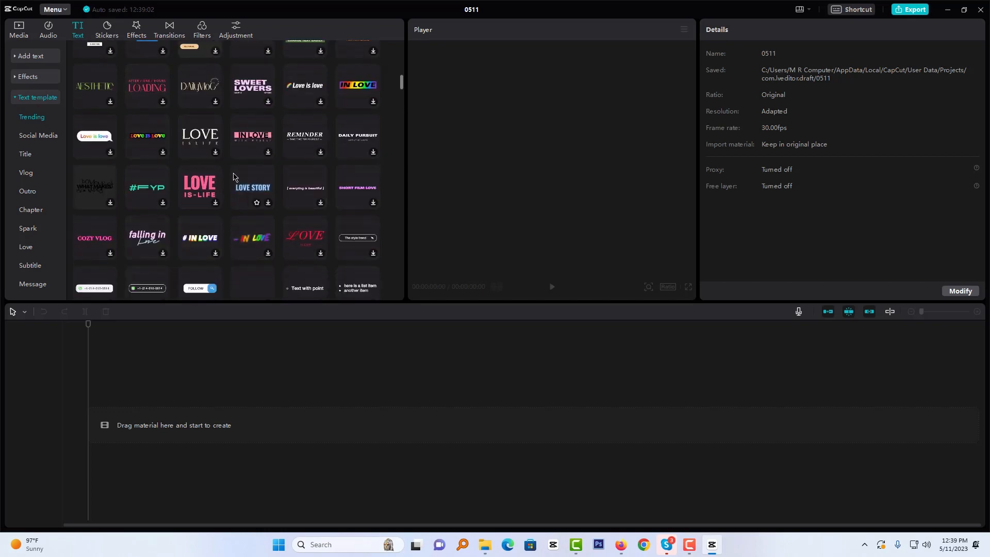
pyautogui.scroll(3, 247, 177)
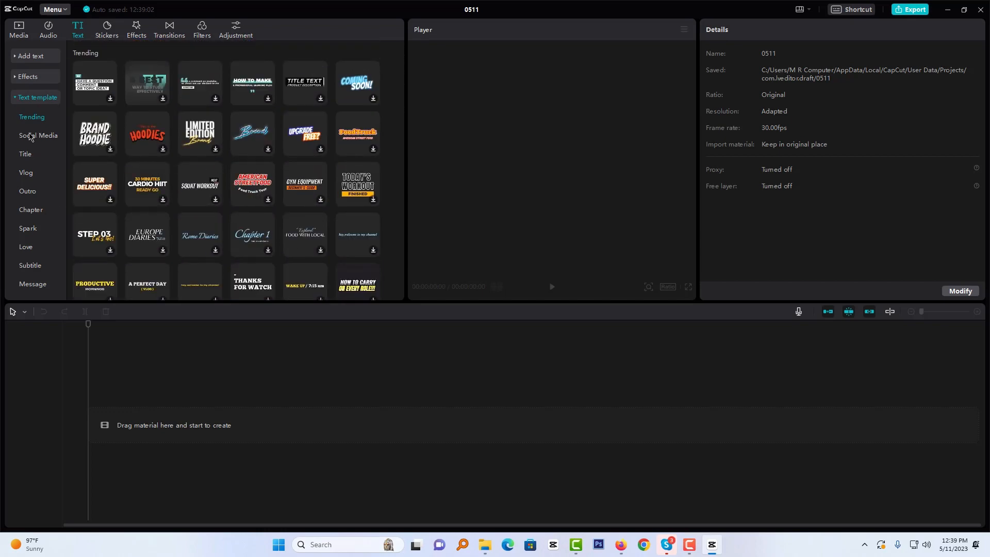
pyautogui.click(26, 154)
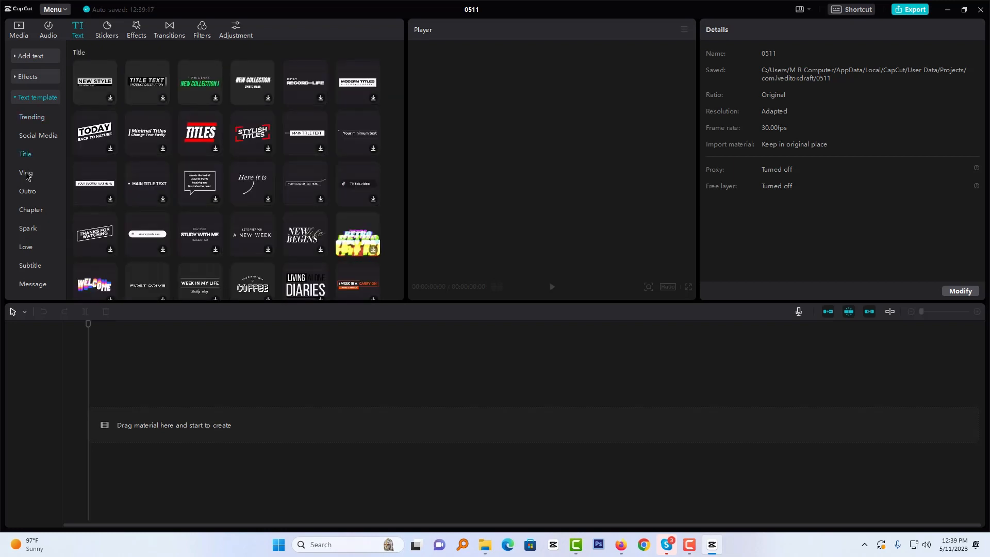
pyautogui.click(27, 173)
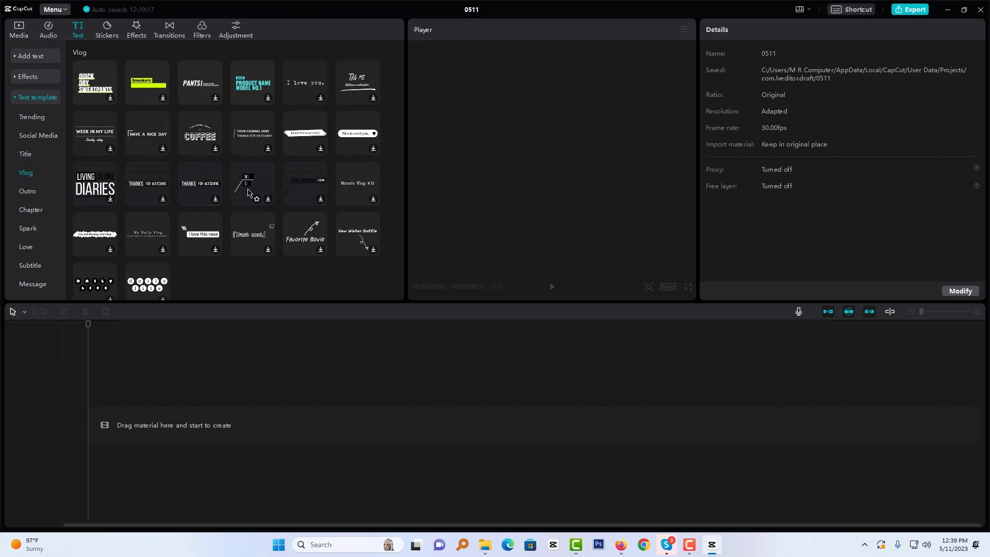
pyautogui.scroll(10, 248, 192)
pyautogui.scroll(10, 248, 192)
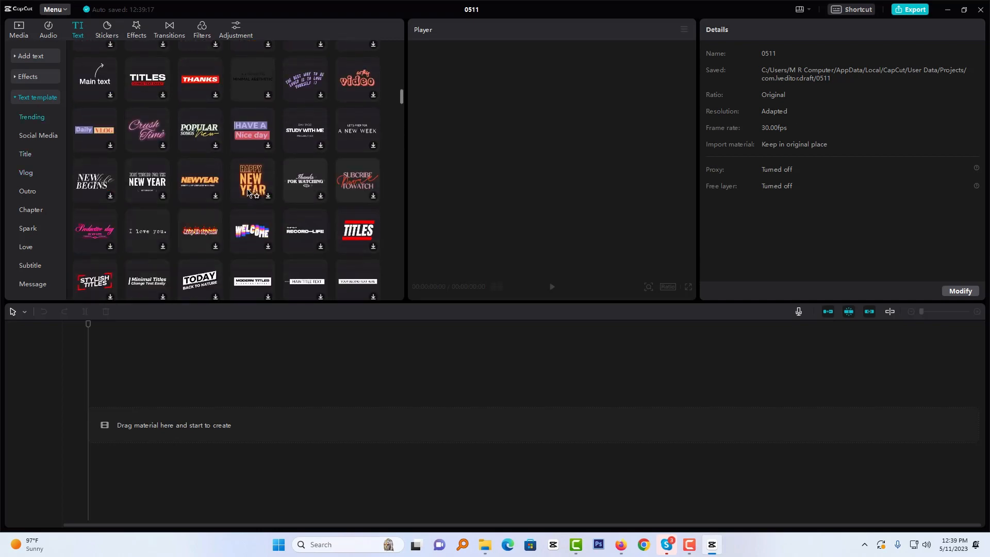
pyautogui.scroll(5, 249, 190)
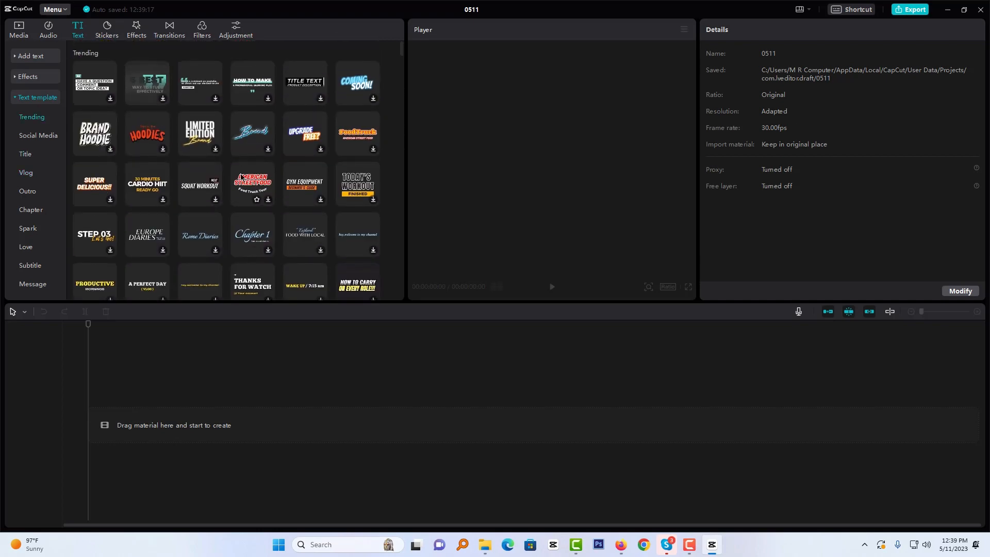
# Preview the red down arrow and SUBSCRIBE! stickers from the trending set, and look through the video effects.
pyautogui.click(107, 29)
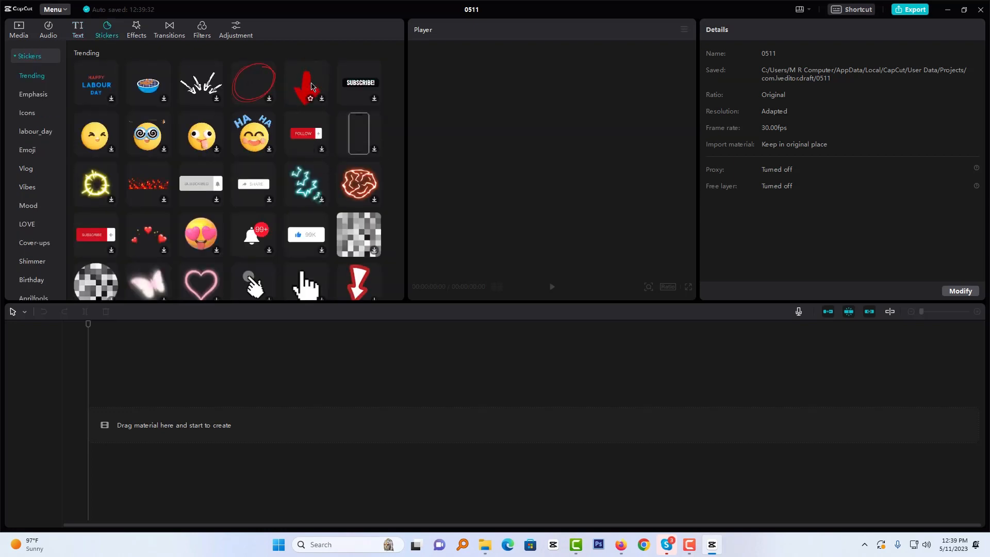
pyautogui.click(314, 100)
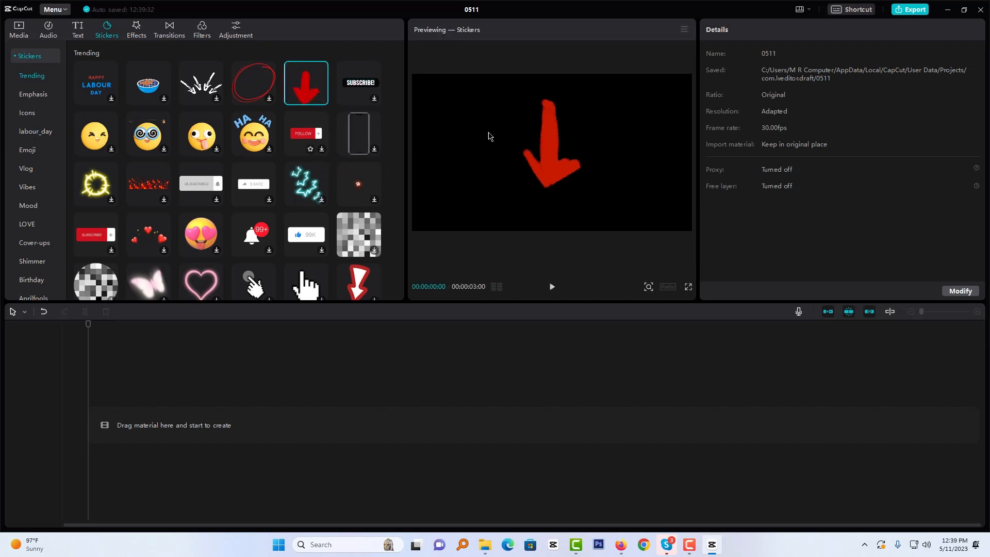
pyautogui.click(360, 88)
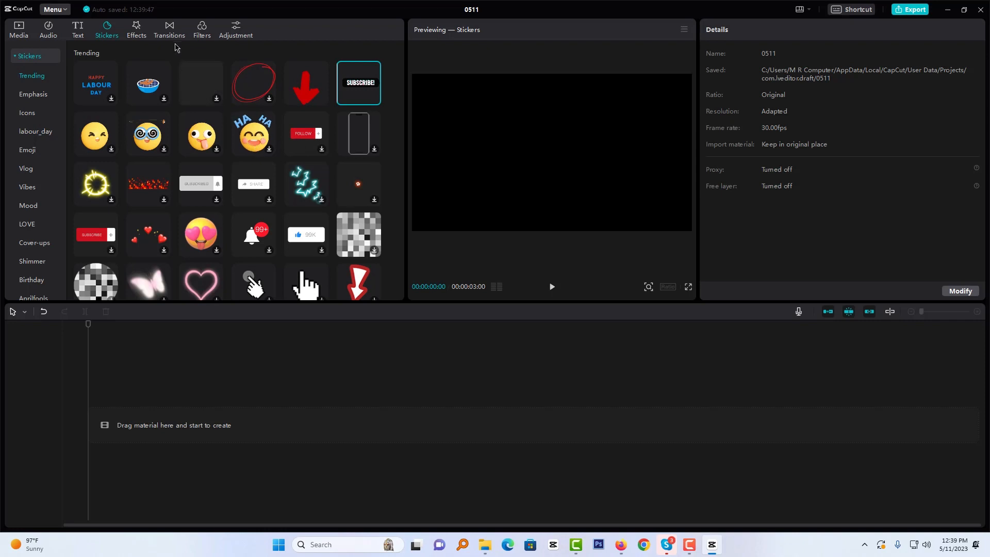
pyautogui.click(138, 33)
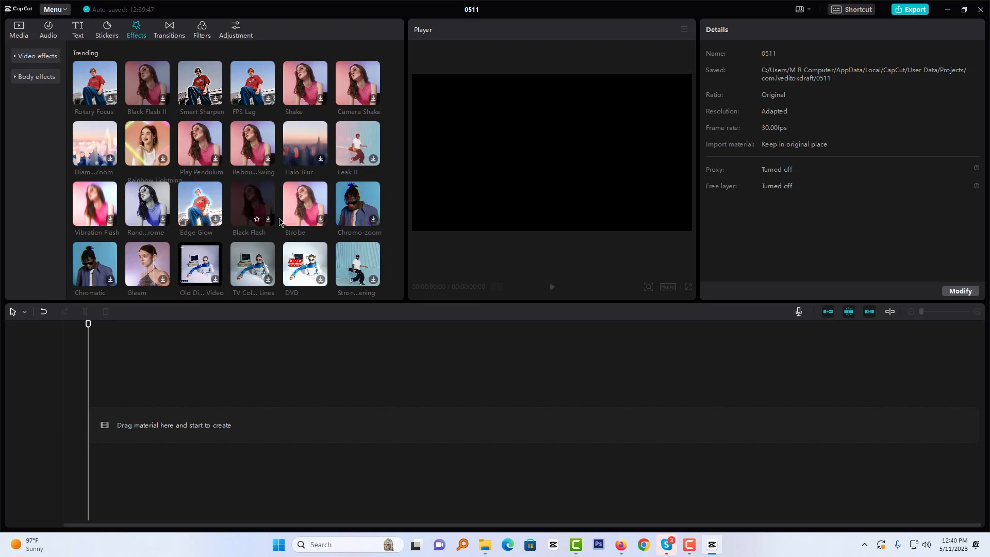
pyautogui.scroll(-3, 198, 166)
pyautogui.scroll(-5, 197, 166)
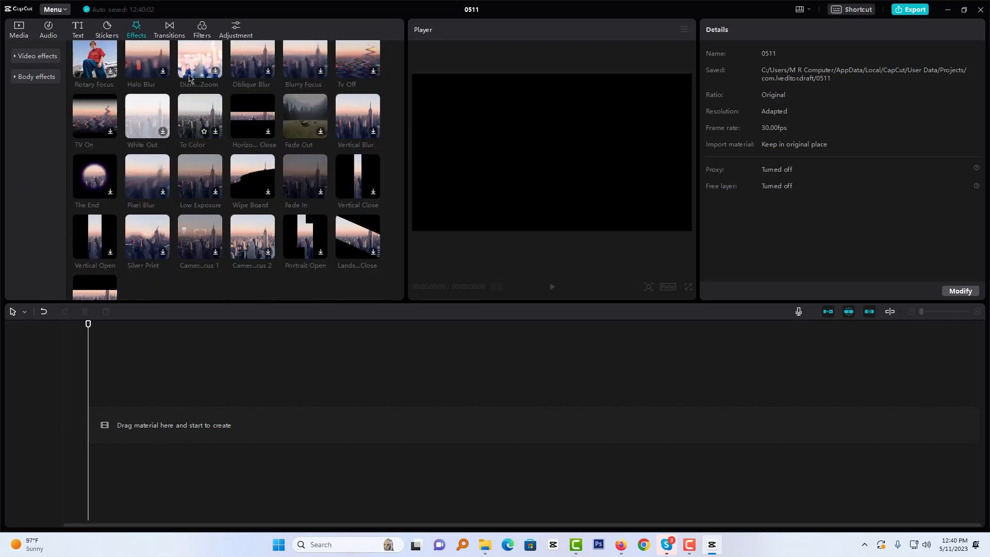
# Examine the Then and Now overlay transition, and view the available filters and the custom adjustment option.
pyautogui.click(170, 31)
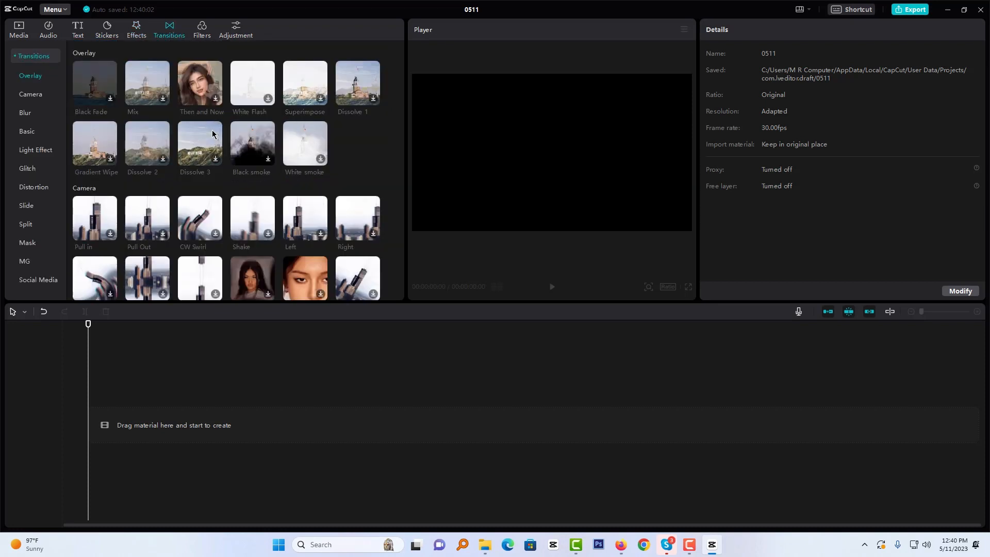
pyautogui.click(199, 93)
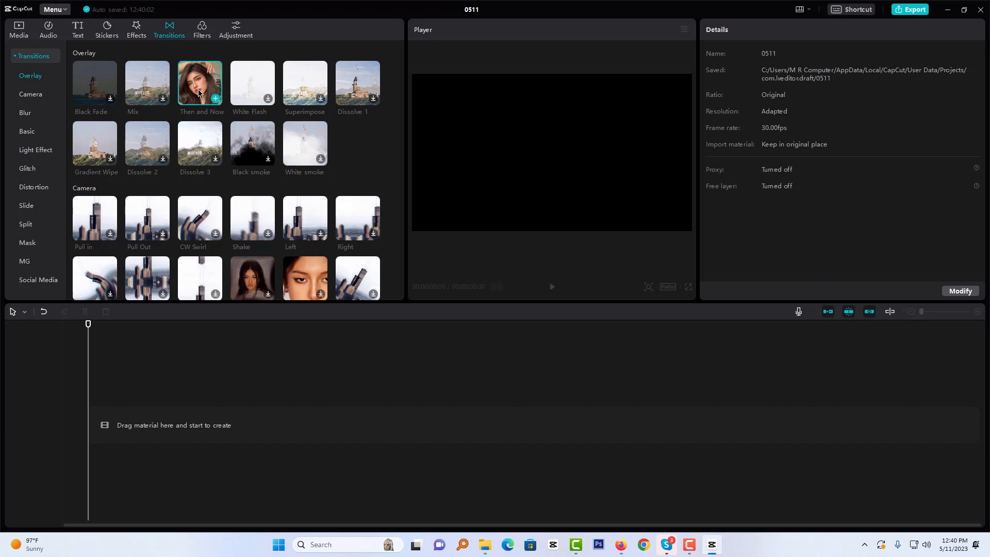
pyautogui.click(199, 94)
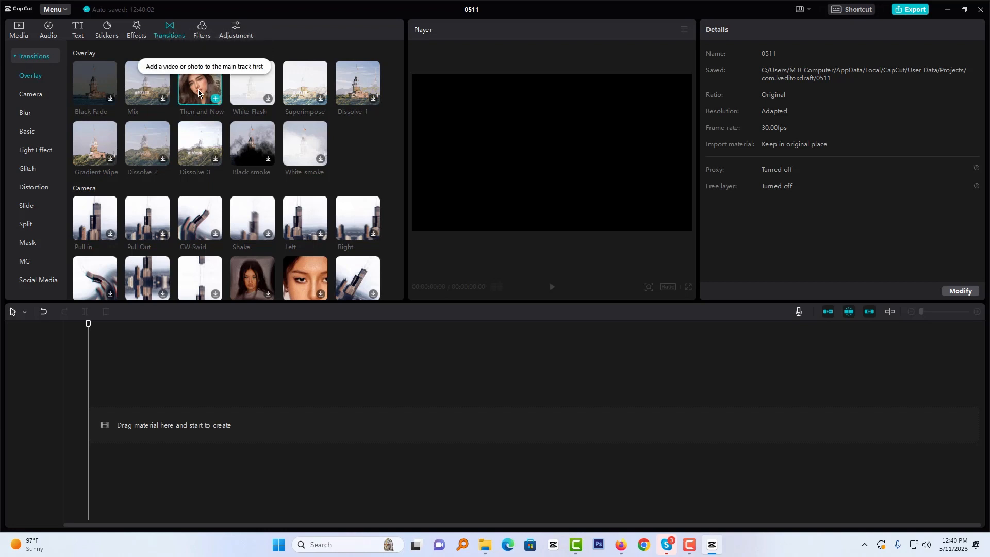
pyautogui.click(202, 32)
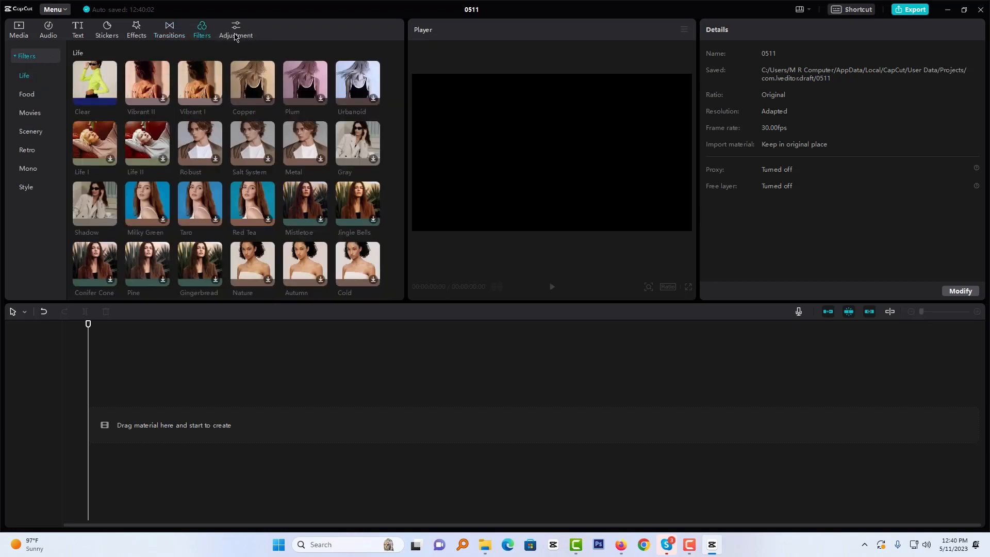
pyautogui.click(235, 34)
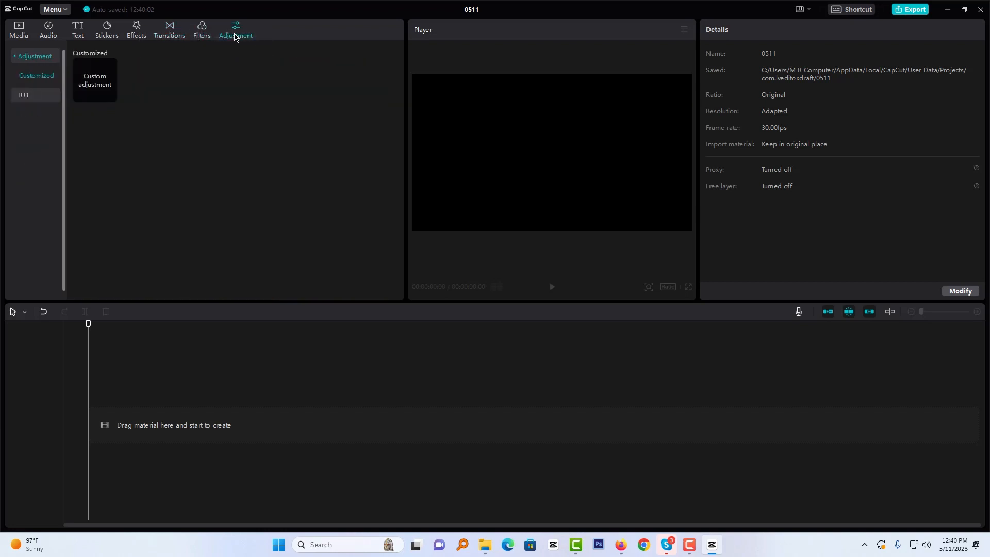
# Import the videos flower-160962, girl-27092 and meeting-2340 from the VIDEOS folder on the Desktop into the project's local media.
pyautogui.click(18, 32)
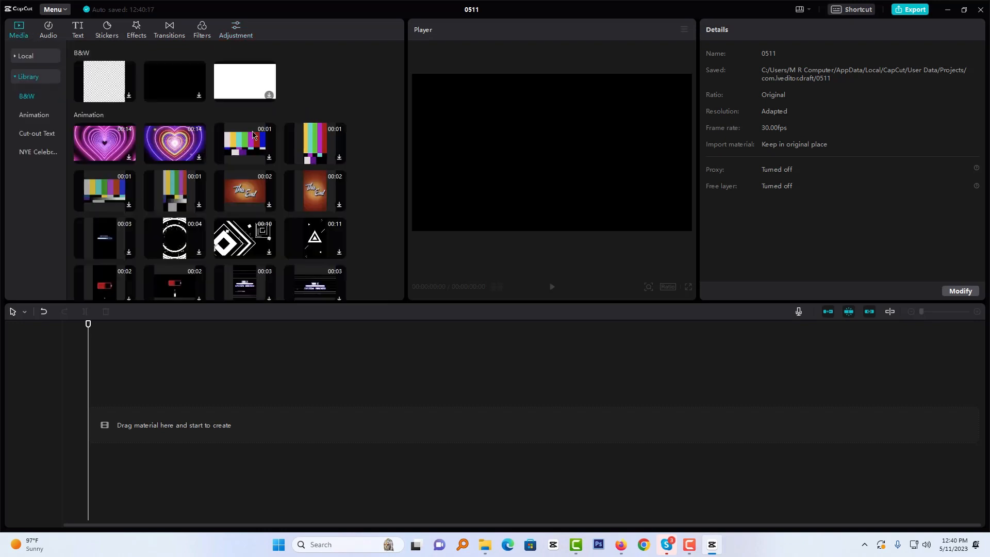
pyautogui.click(29, 59)
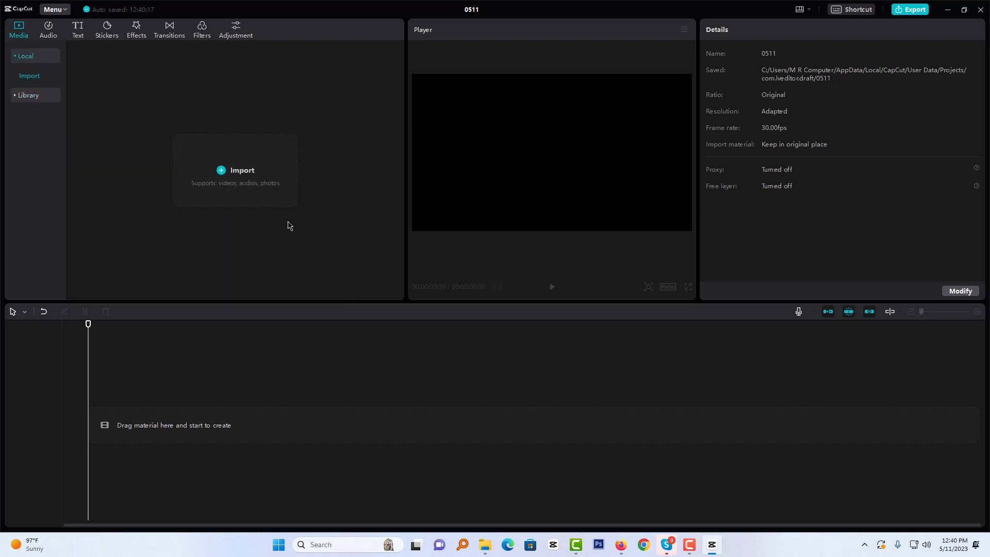
pyautogui.click(243, 186)
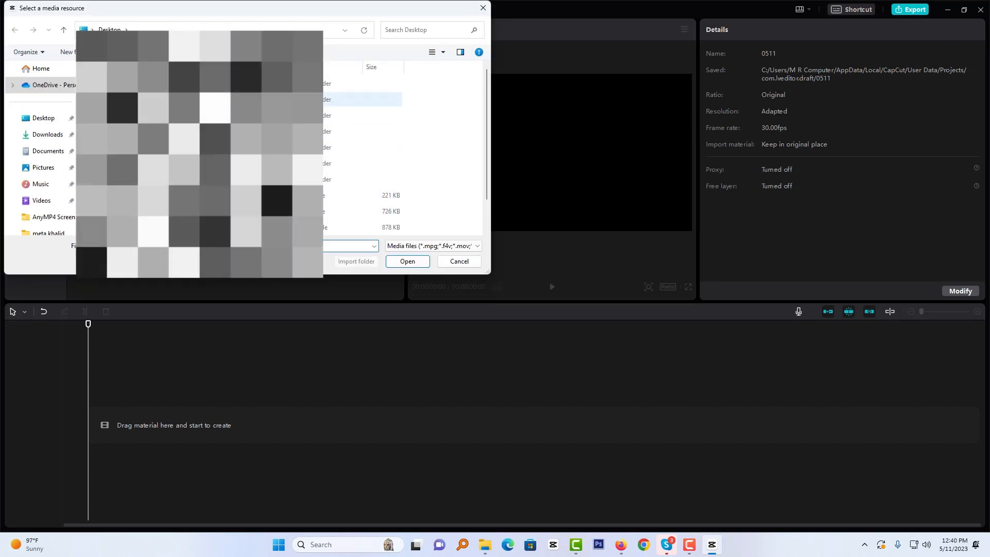
pyautogui.click(43, 118)
pyautogui.click(349, 246)
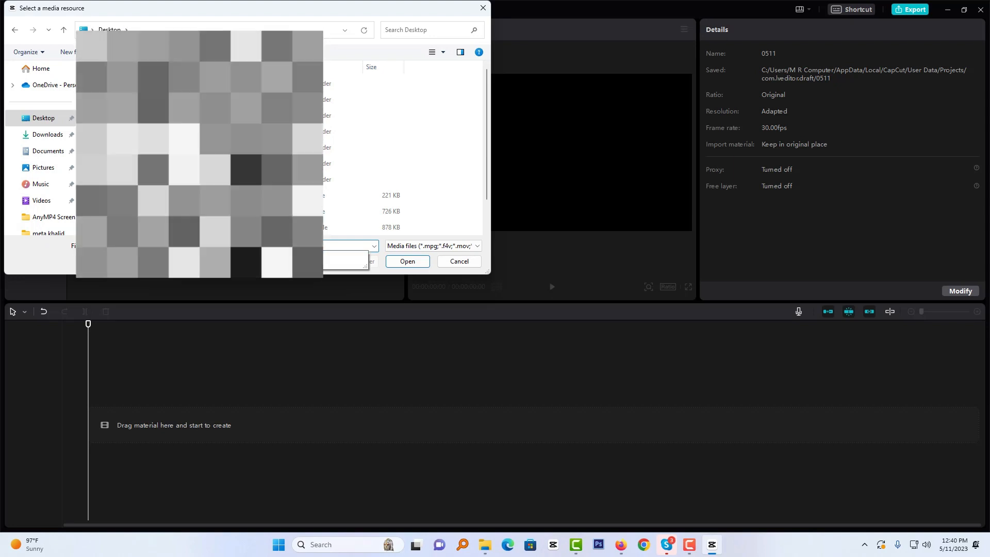
pyautogui.click(345, 256)
pyautogui.click(408, 262)
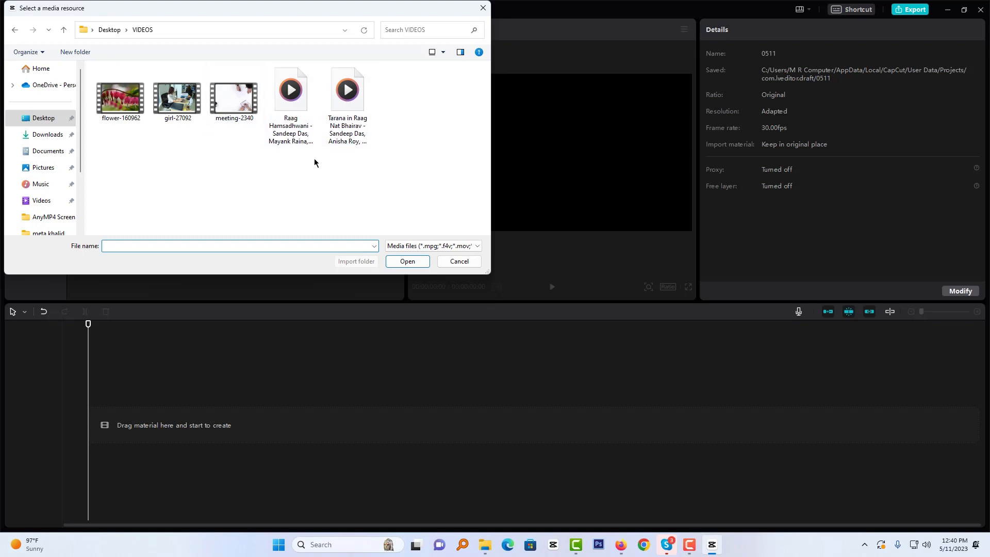
pyautogui.moveTo(101, 142); pyautogui.dragTo(235, 93)
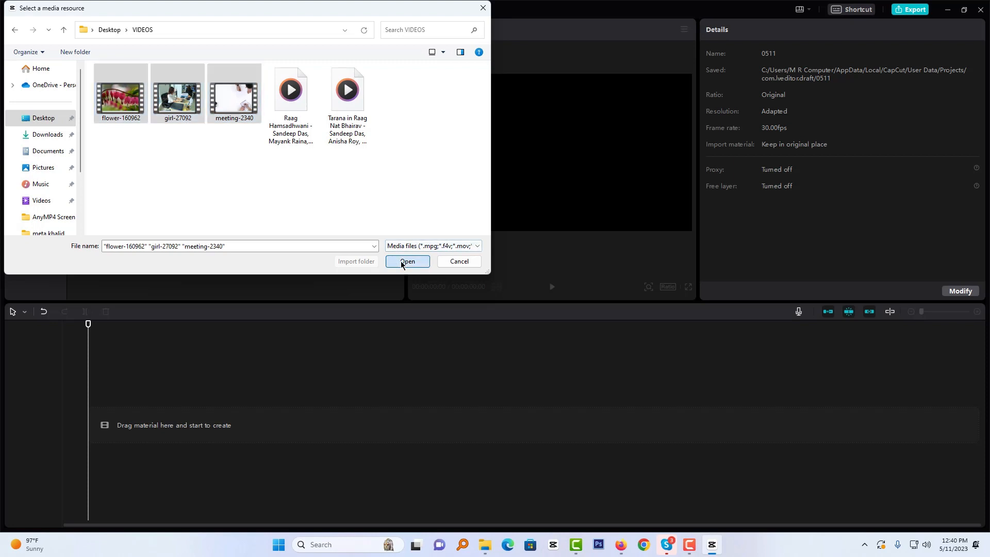
pyautogui.click(403, 263)
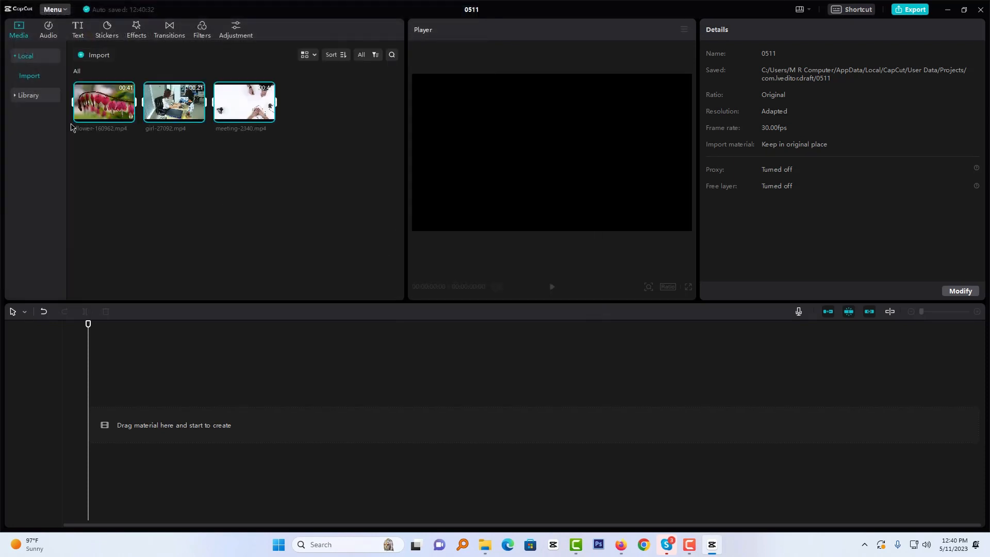
# Preview the imported flower-160962.mp4 clip in the player.
pyautogui.click(110, 108)
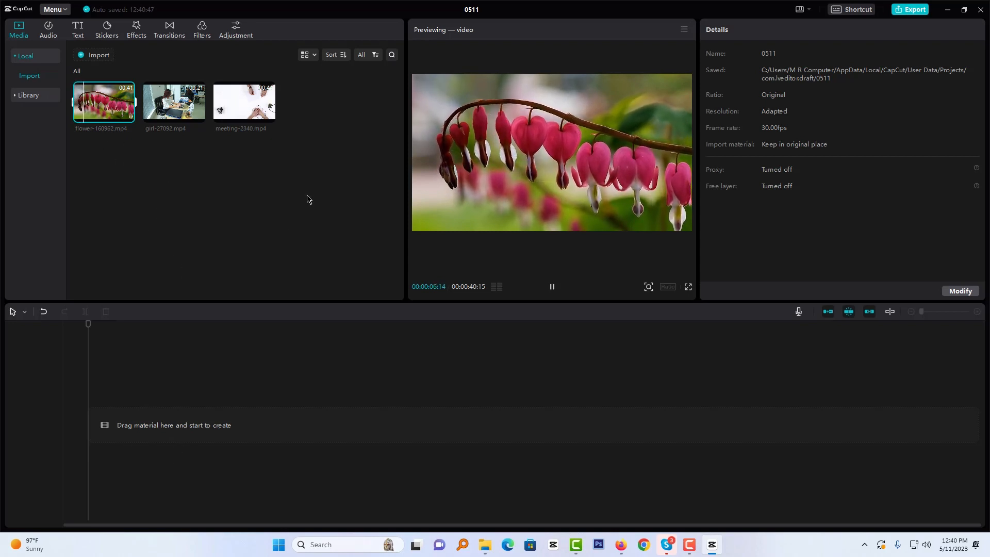
pyautogui.moveTo(128, 113)
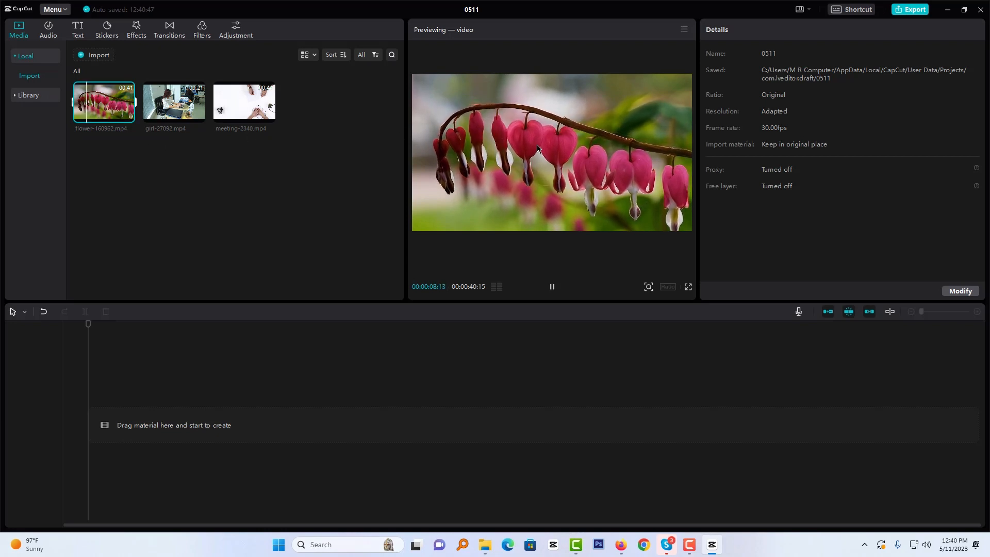
# Preview the girl-27092.mp4 clip, then add it to the timeline and play its opening.
pyautogui.click(175, 113)
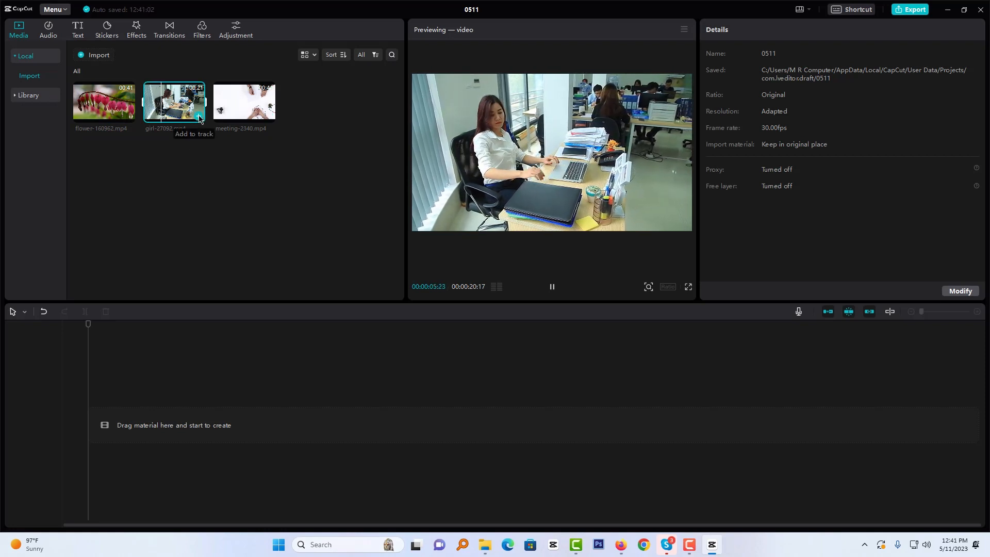
pyautogui.moveTo(197, 116); pyautogui.dragTo(163, 119)
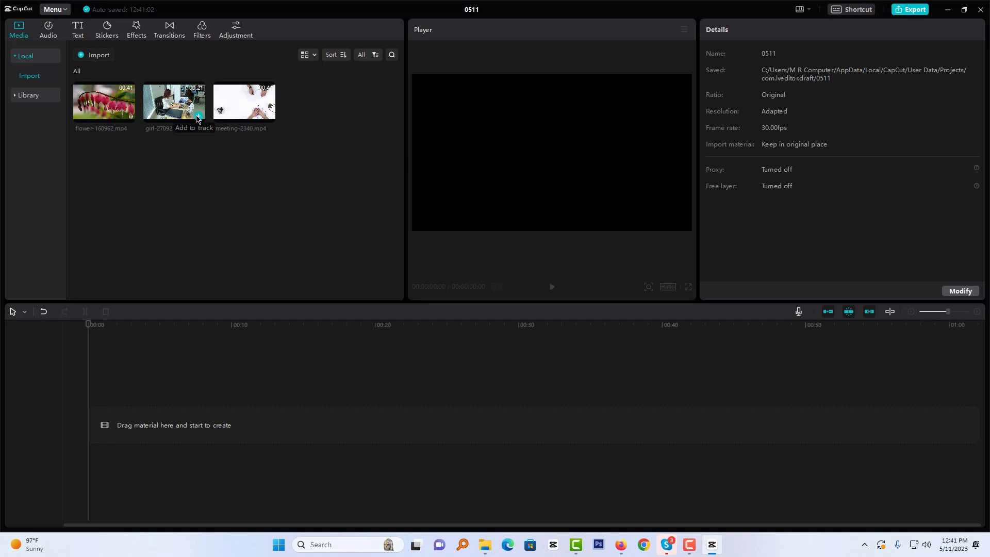
pyautogui.click(198, 118)
pyautogui.click(130, 451)
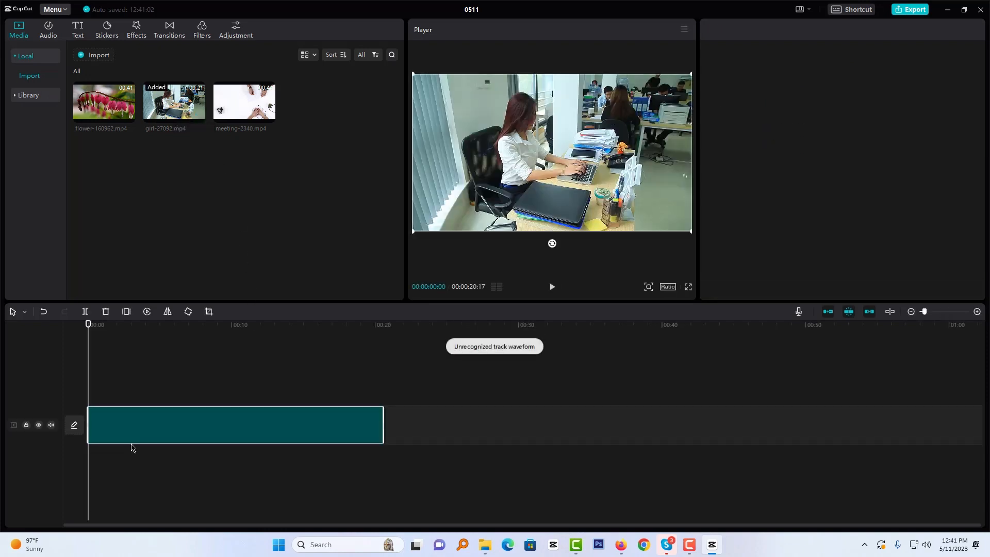
pyautogui.click(552, 288)
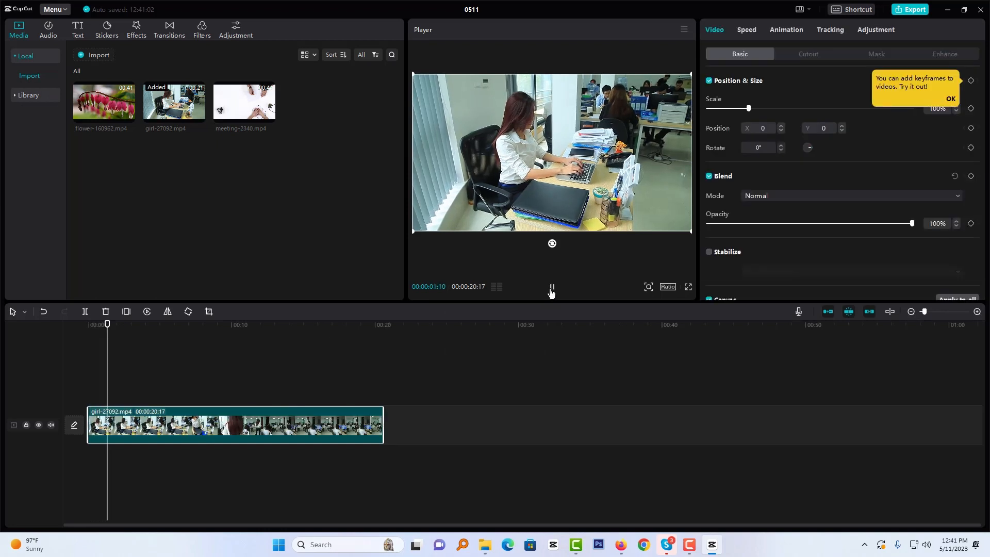
pyautogui.click(551, 288)
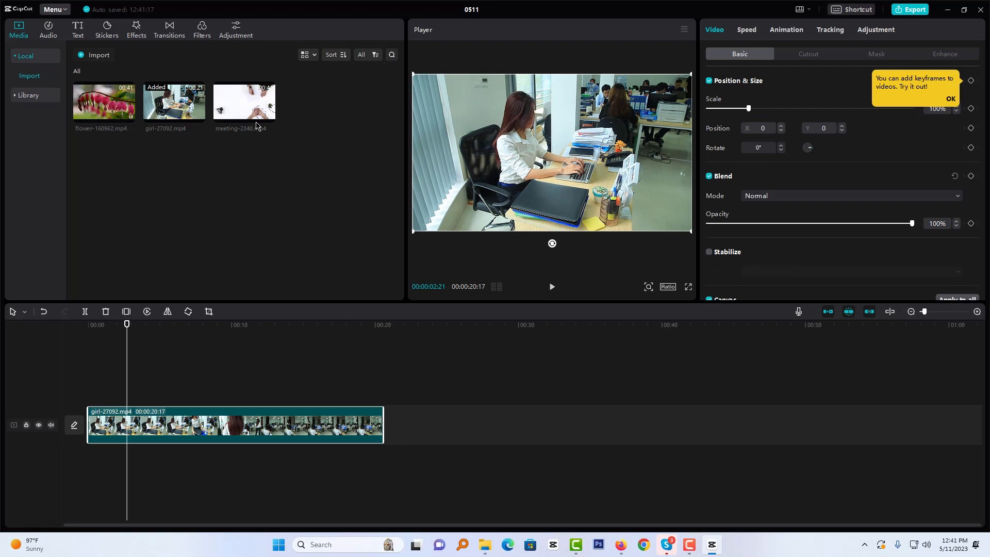
# Place meeting-2340.mp4 directly after the girl-27092.mp4 clip on the main track and play the sequence from the start.
pyautogui.moveTo(236, 106); pyautogui.dragTo(383, 426)
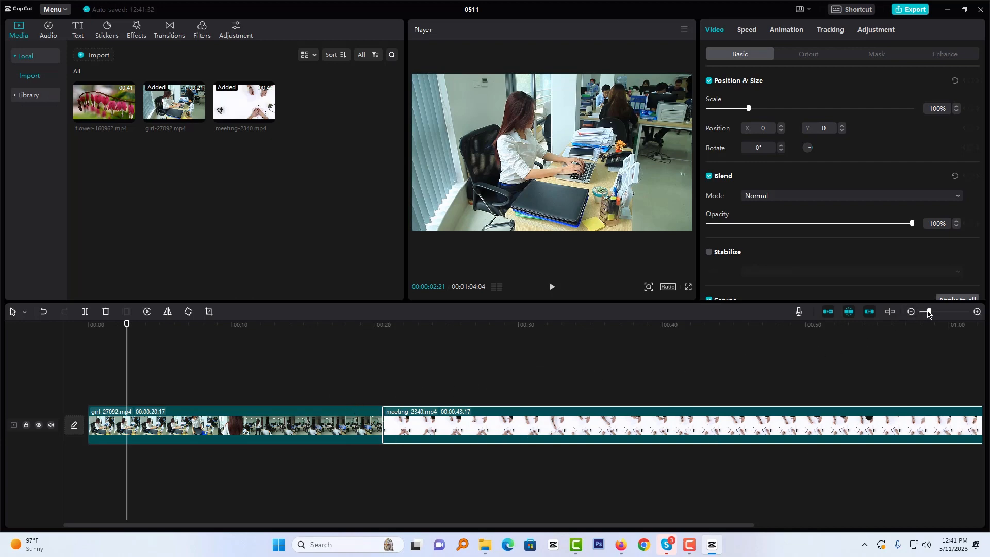
pyautogui.moveTo(928, 313); pyautogui.dragTo(927, 314)
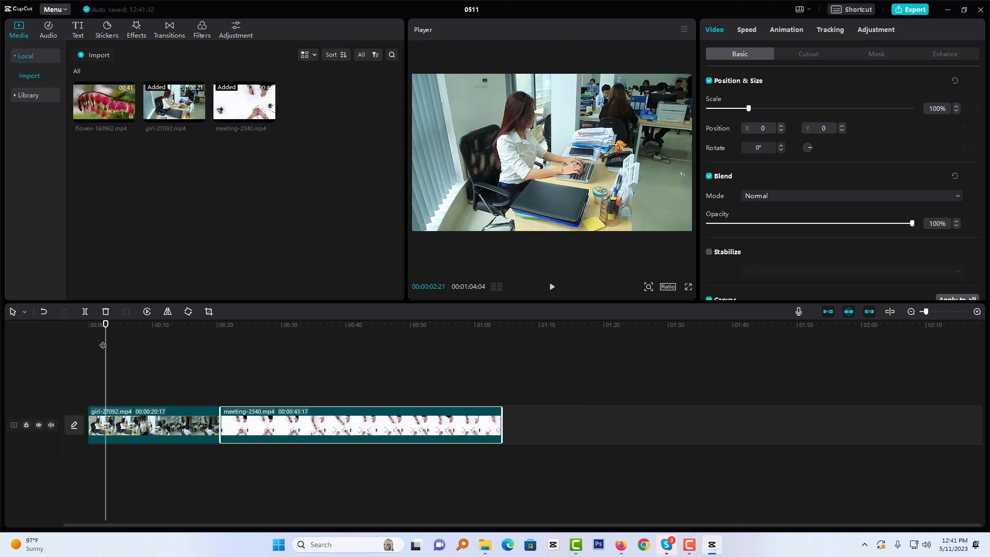
pyautogui.moveTo(106, 323); pyautogui.dragTo(68, 326)
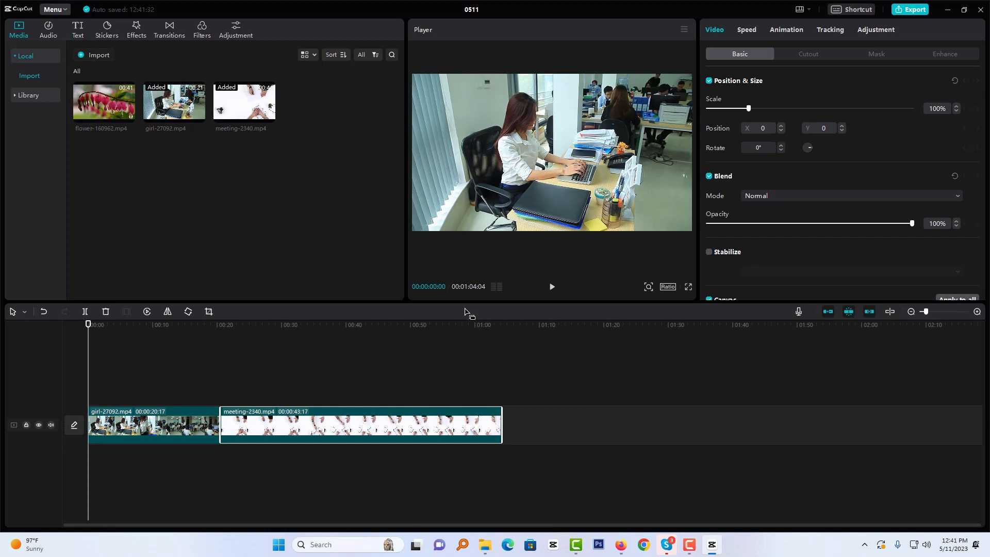
pyautogui.click(553, 288)
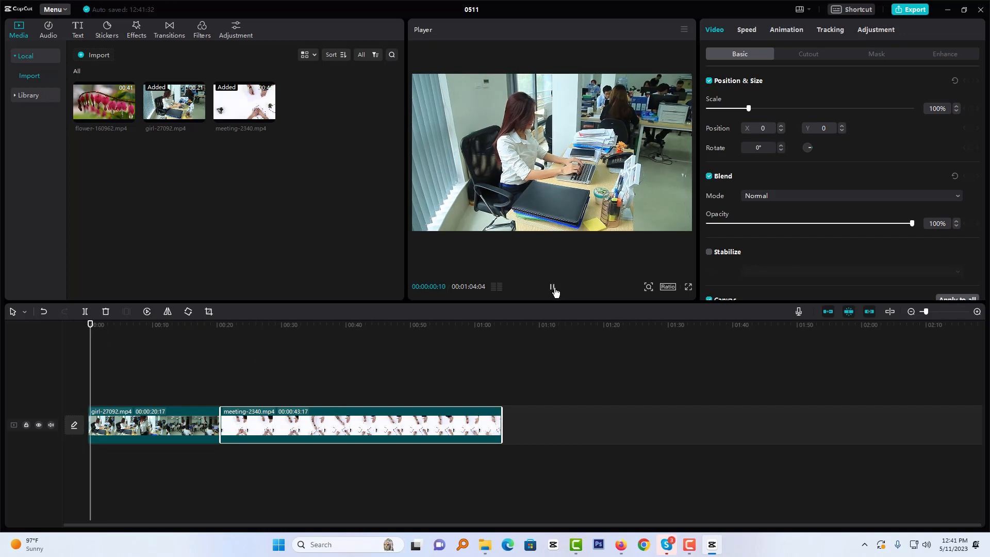
pyautogui.click(553, 288)
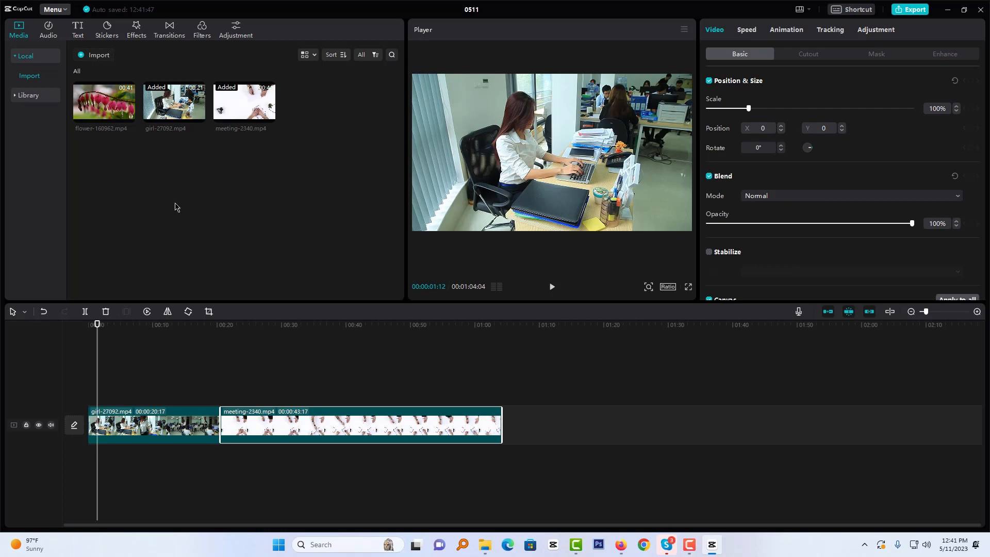
# Import the Tarana in Raag Nat Bhairav audio file from the VIDEOS folder and place it under the clips from the timeline's start.
pyautogui.click(94, 60)
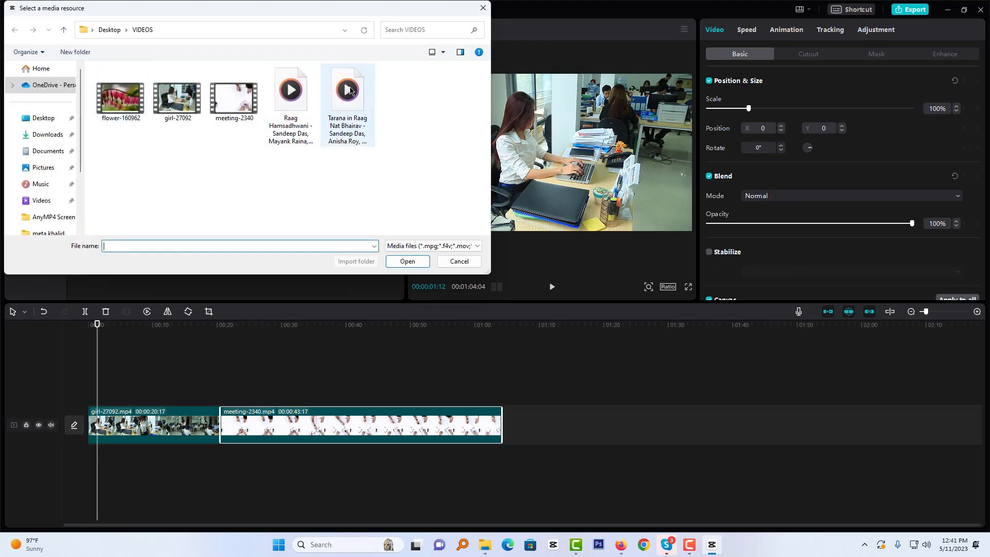
pyautogui.click(347, 103)
pyautogui.click(410, 261)
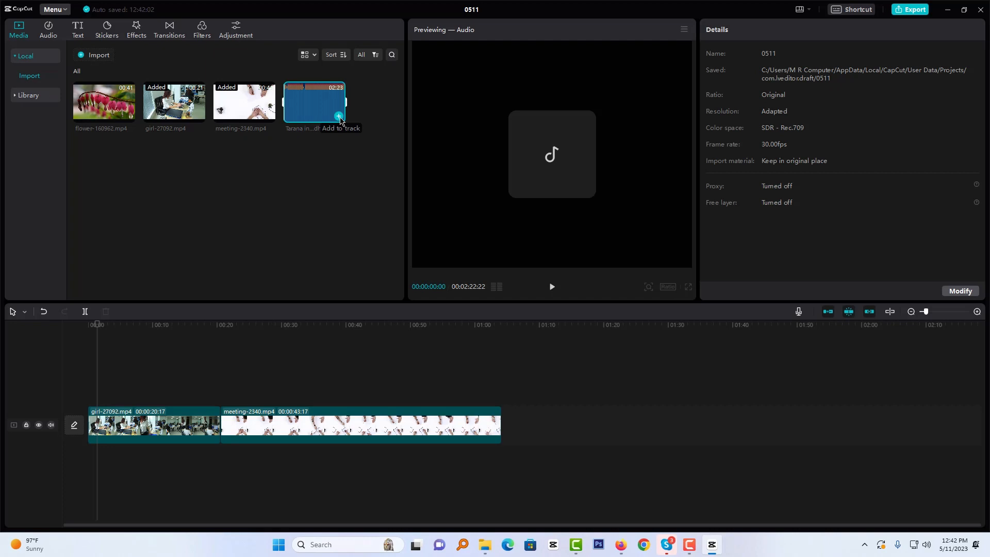
pyautogui.moveTo(309, 103); pyautogui.dragTo(92, 398)
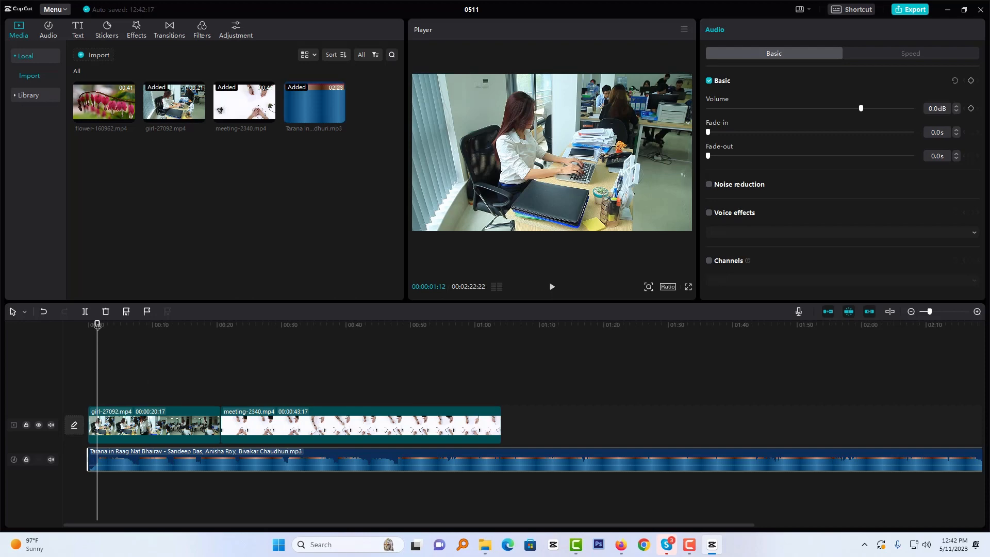
# Split the audio track at the end of the video, 00:01:04:04, and delete the excess part.
pyautogui.moveTo(97, 324); pyautogui.dragTo(503, 361)
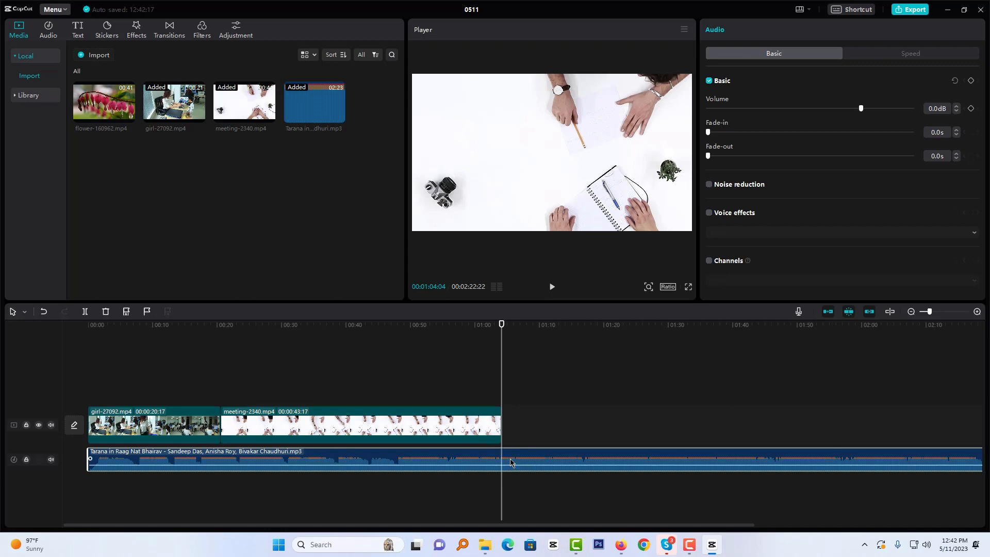
pyautogui.click(85, 312)
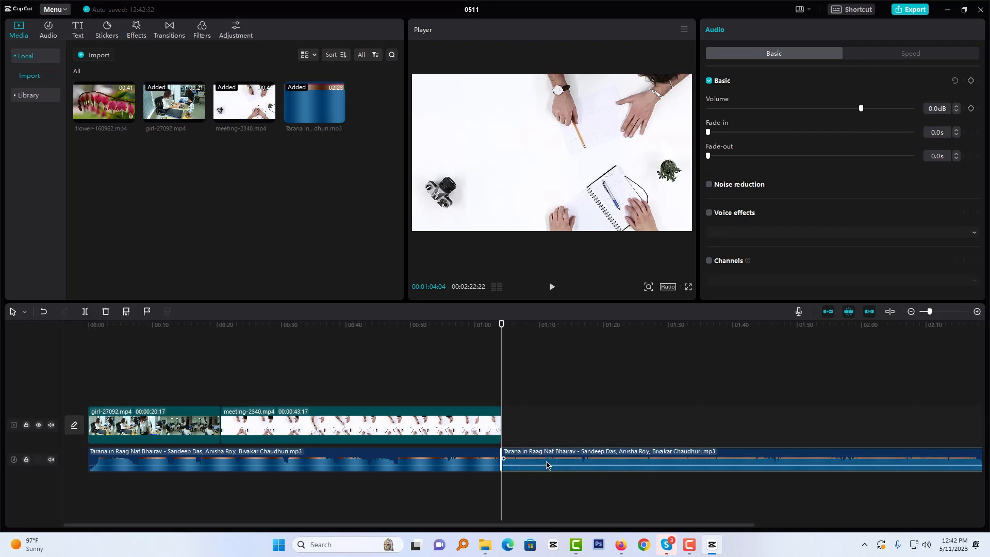
pyautogui.press('Delete')
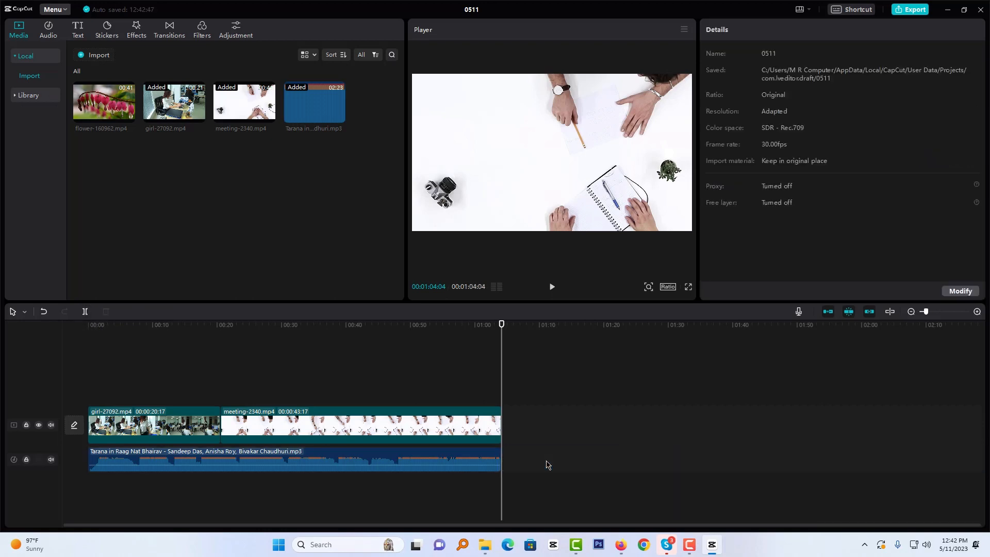
# Play the project from the beginning to check the video with its background music, and return the playhead to the start.
pyautogui.press('Home')
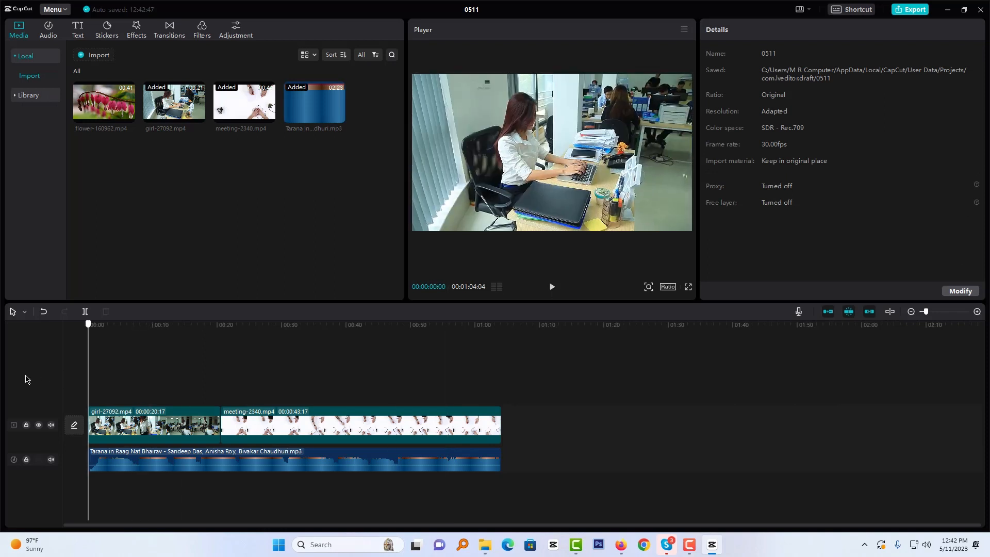
pyautogui.click(552, 287)
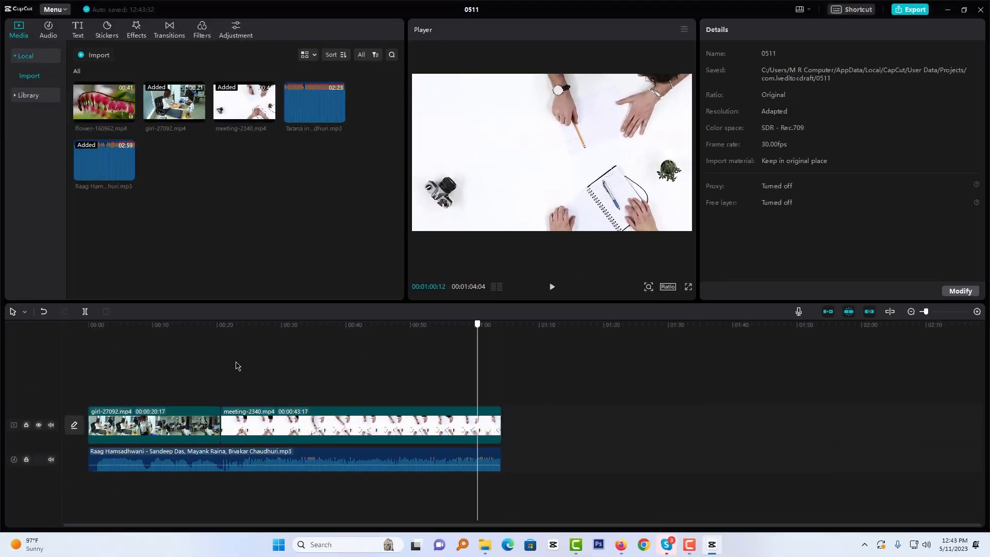
pyautogui.press('Home')
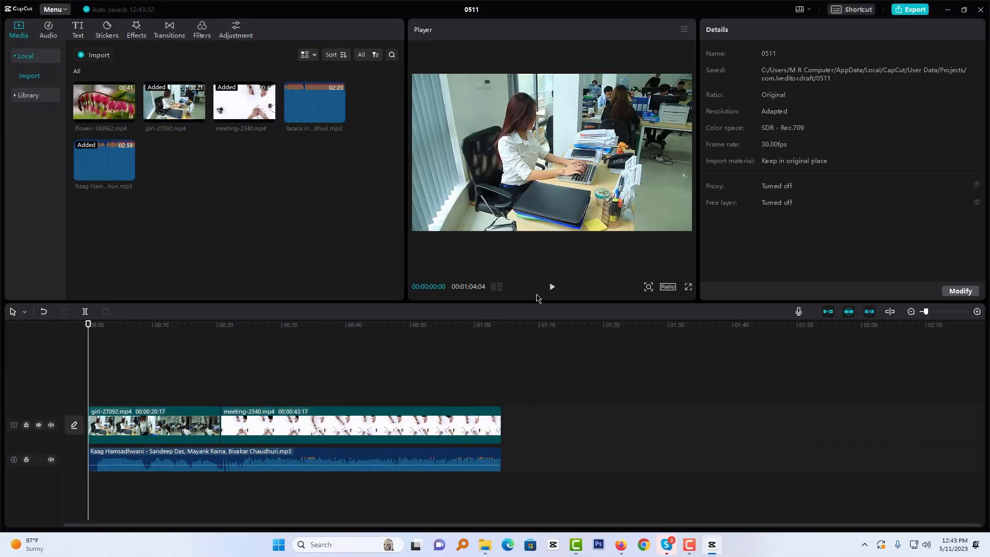
pyautogui.click(552, 287)
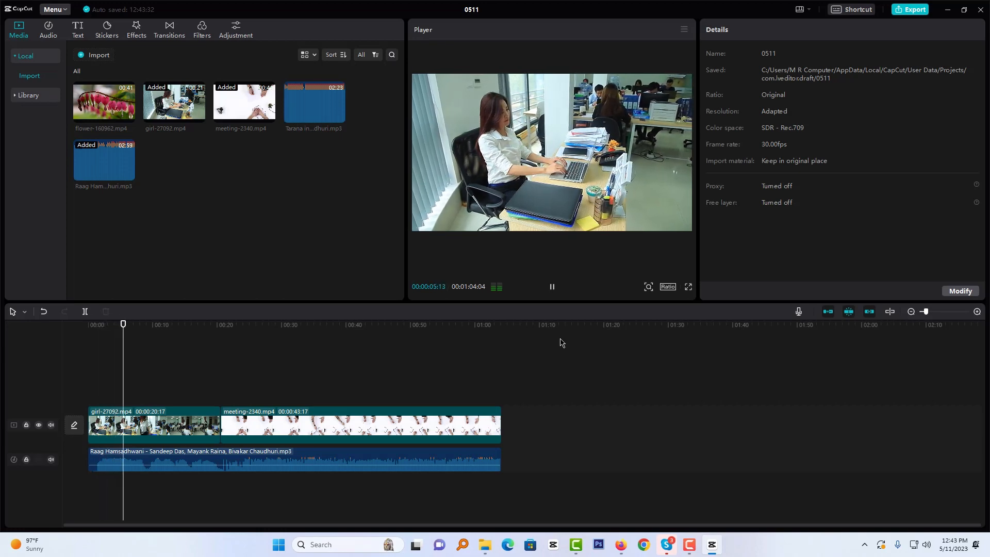
pyautogui.click(552, 286)
pyautogui.moveTo(137, 324); pyautogui.dragTo(88, 324)
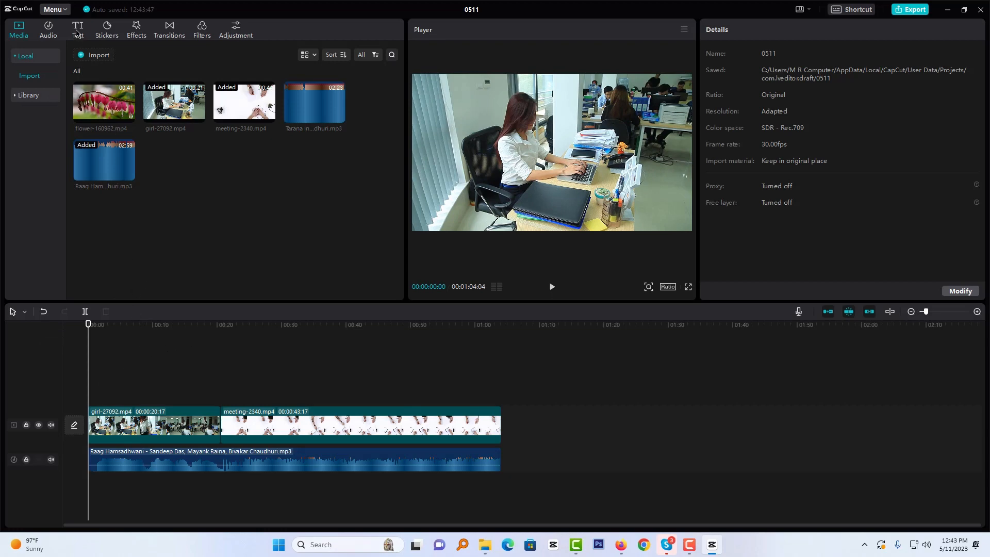
# Add the Cooking Live Lab text template from the Title category to the start of the timeline.
pyautogui.click(77, 31)
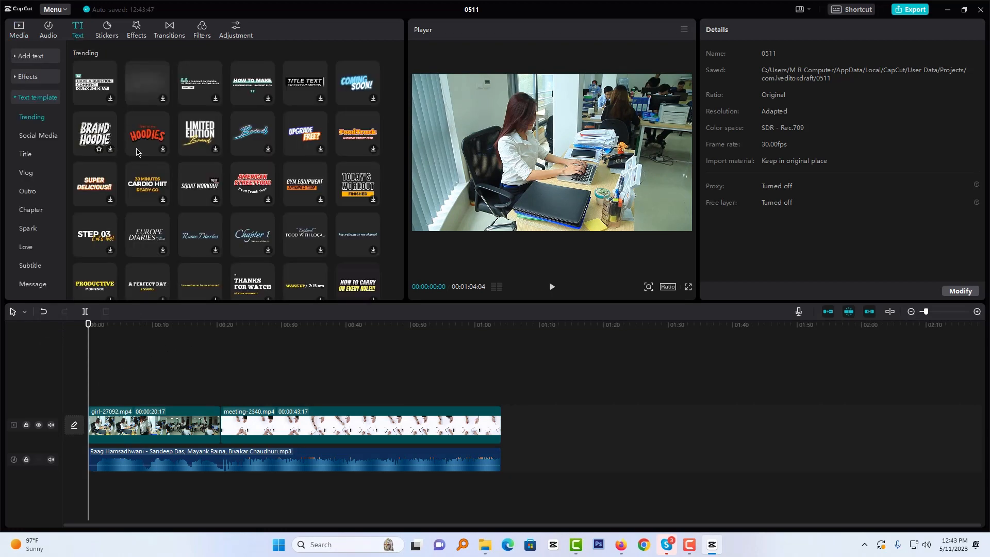
pyautogui.click(30, 158)
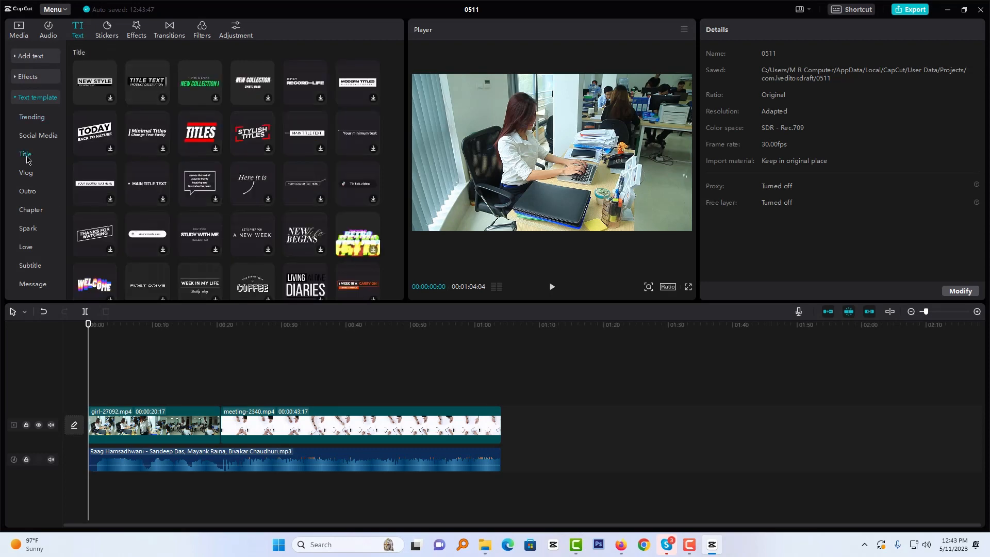
pyautogui.scroll(5, 240, 129)
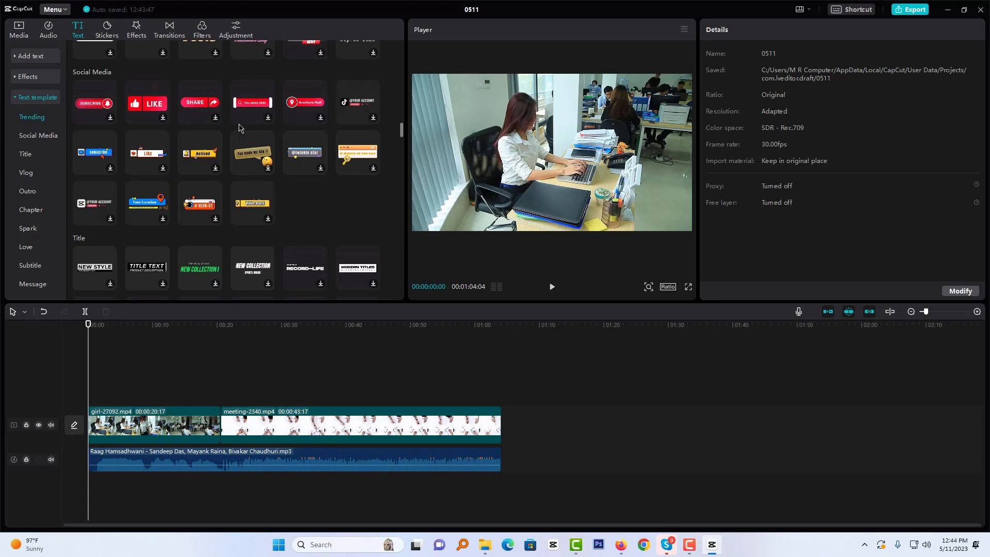
pyautogui.scroll(-6, 242, 168)
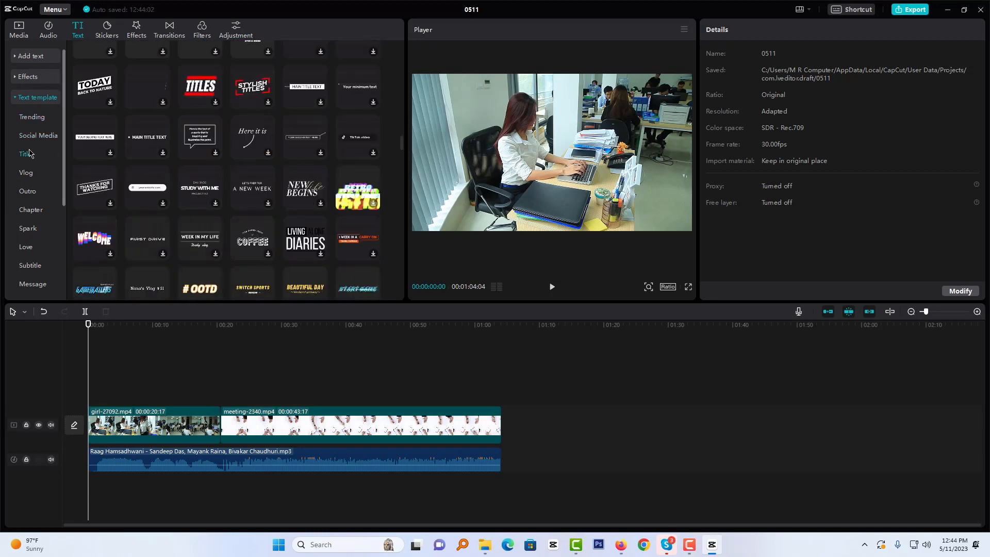
pyautogui.scroll(-4, 253, 165)
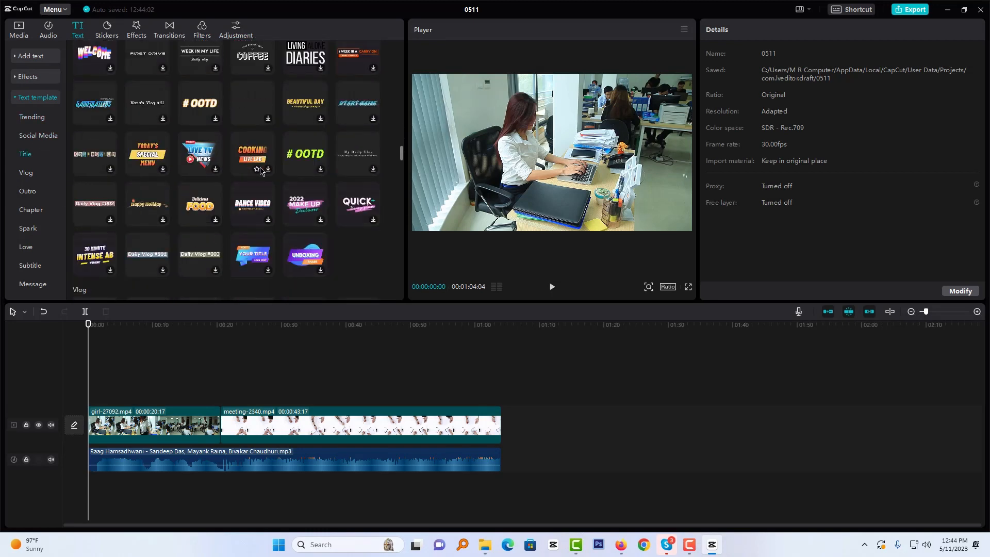
pyautogui.click(255, 154)
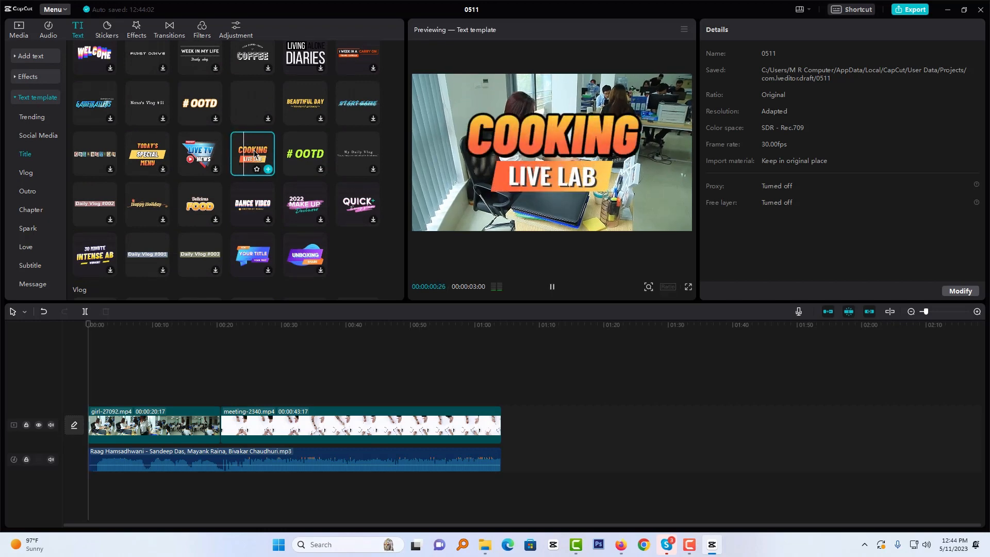
pyautogui.click(268, 169)
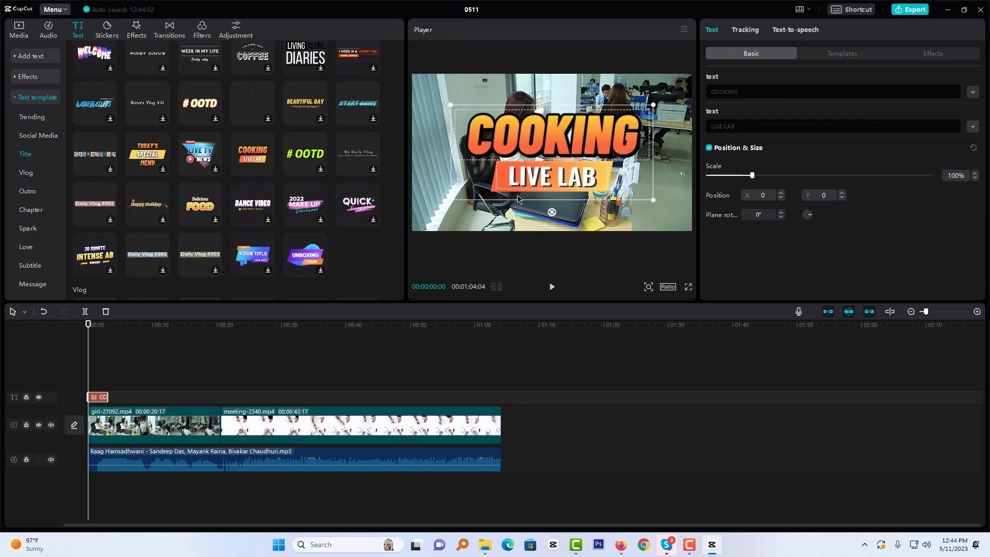
# Replace the COOKING line of the title with "capcut".
pyautogui.click(552, 145)
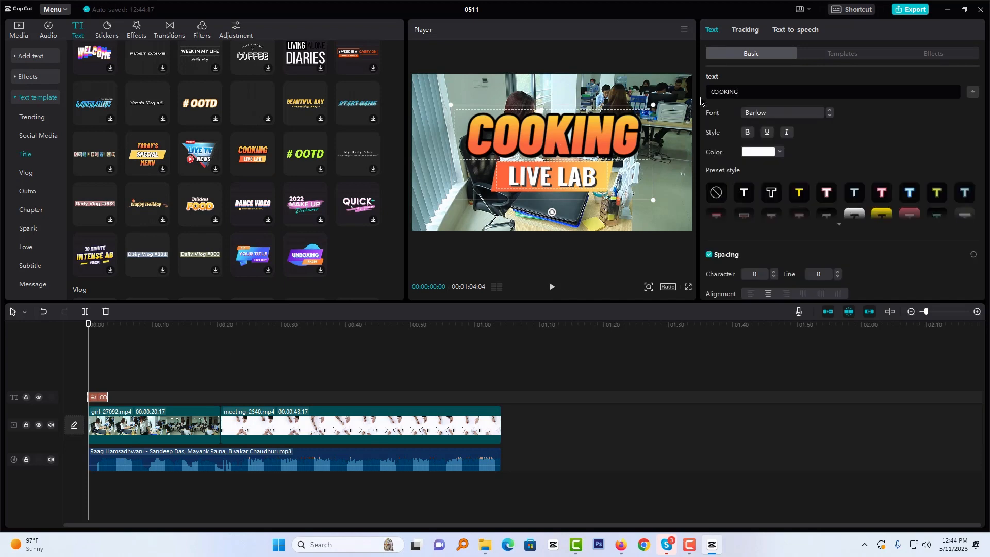
pyautogui.moveTo(754, 91); pyautogui.dragTo(537, 97)
pyautogui.write('cap')
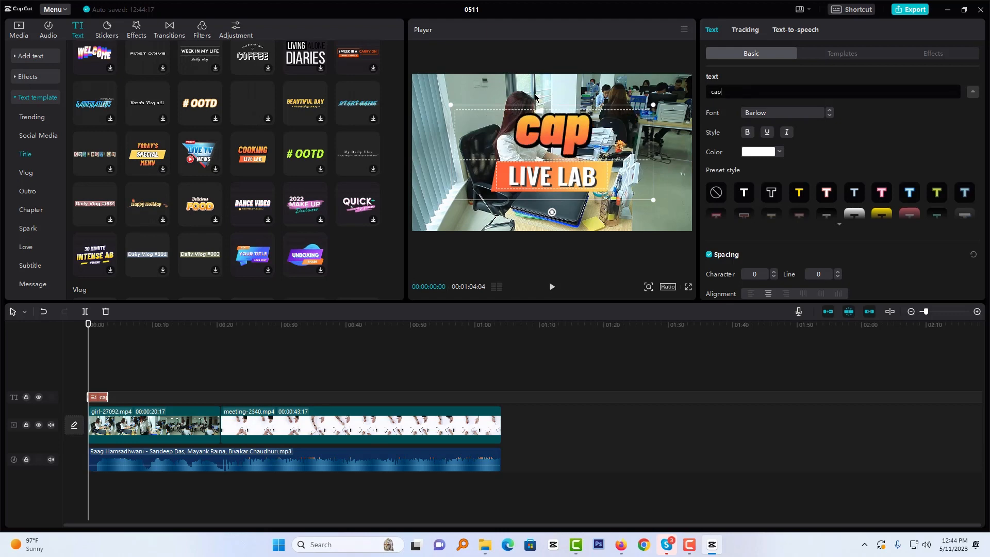
pyautogui.write('cut')
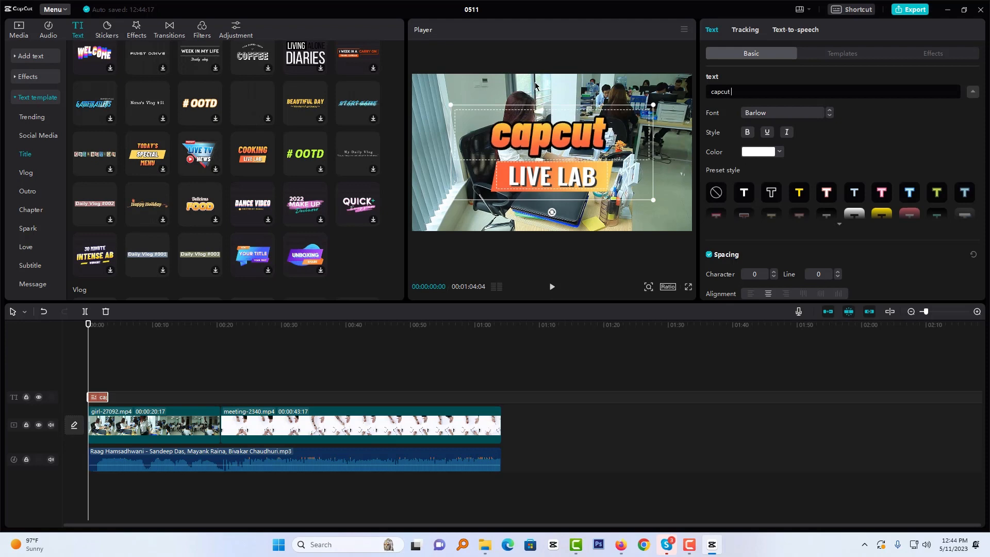
# Replace the LIVE LAB line of the title with "video editing".
pyautogui.click(567, 175)
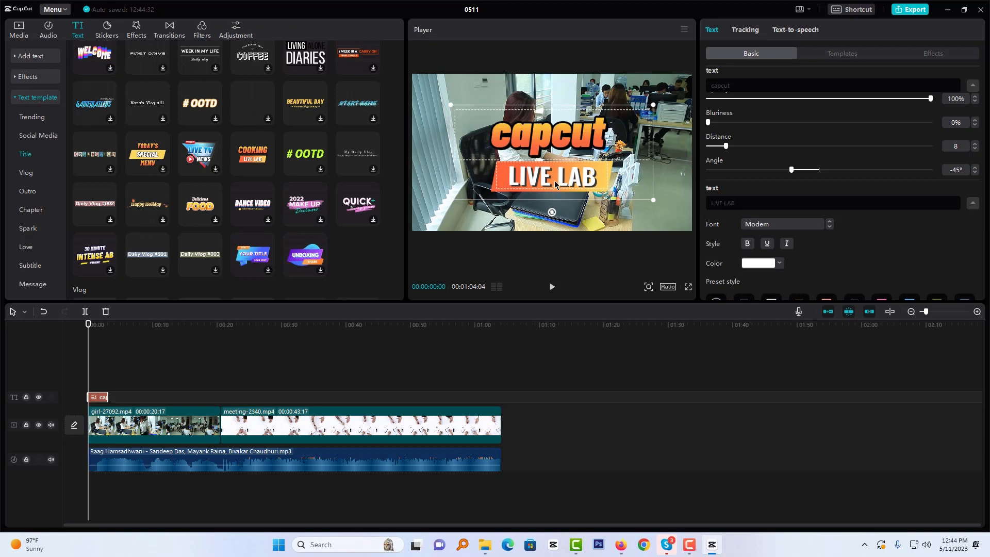
pyautogui.click(555, 181)
pyautogui.click(577, 209)
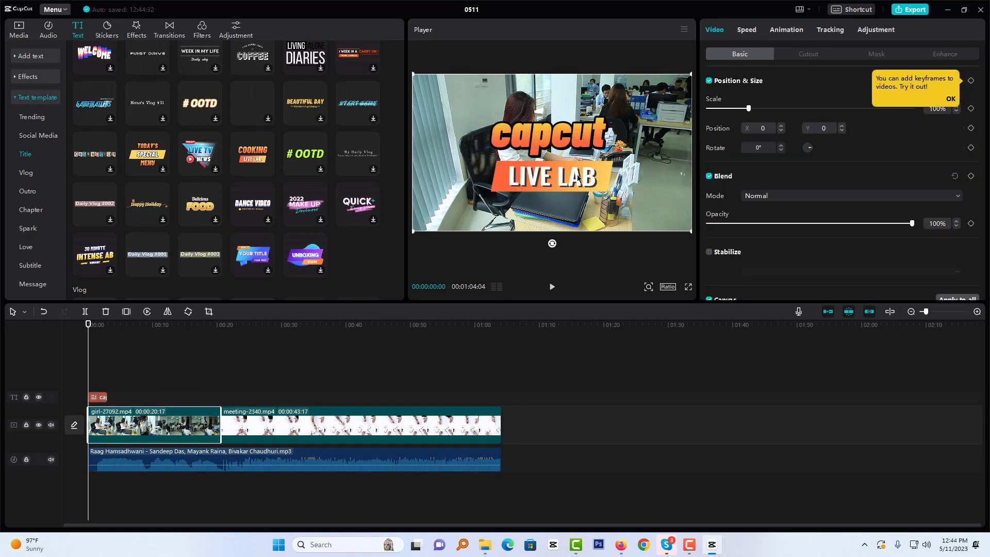
pyautogui.click(578, 178)
pyautogui.click(746, 87)
pyautogui.moveTo(746, 87); pyautogui.dragTo(636, 89)
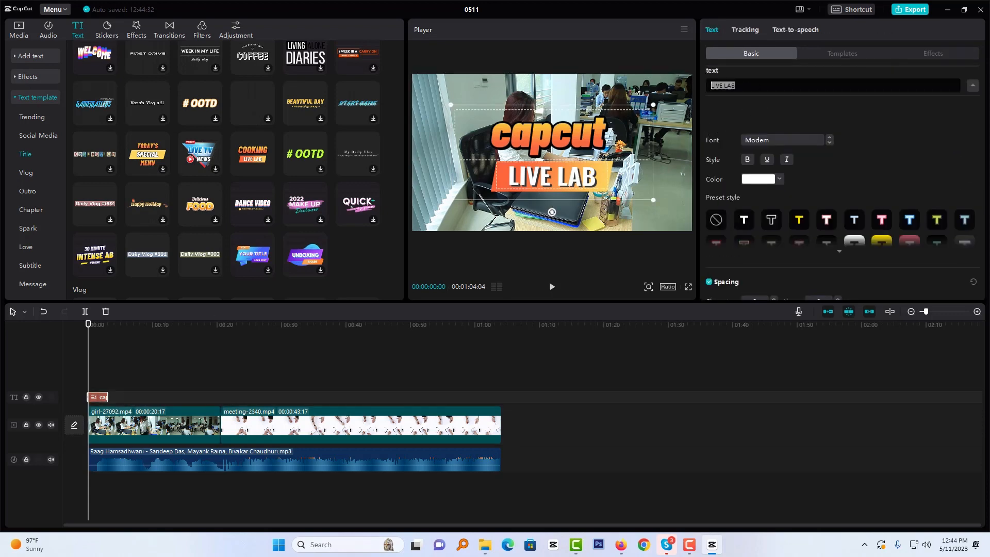
pyautogui.write('video editing')
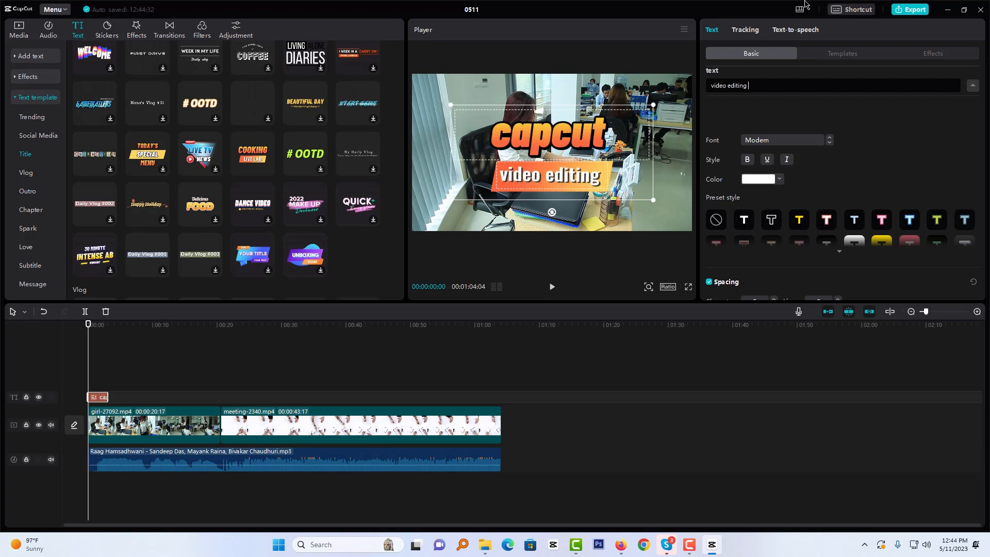
# Shorten the opening title clip to end at about 2 seconds and play the video's start to check it.
pyautogui.click(209, 374)
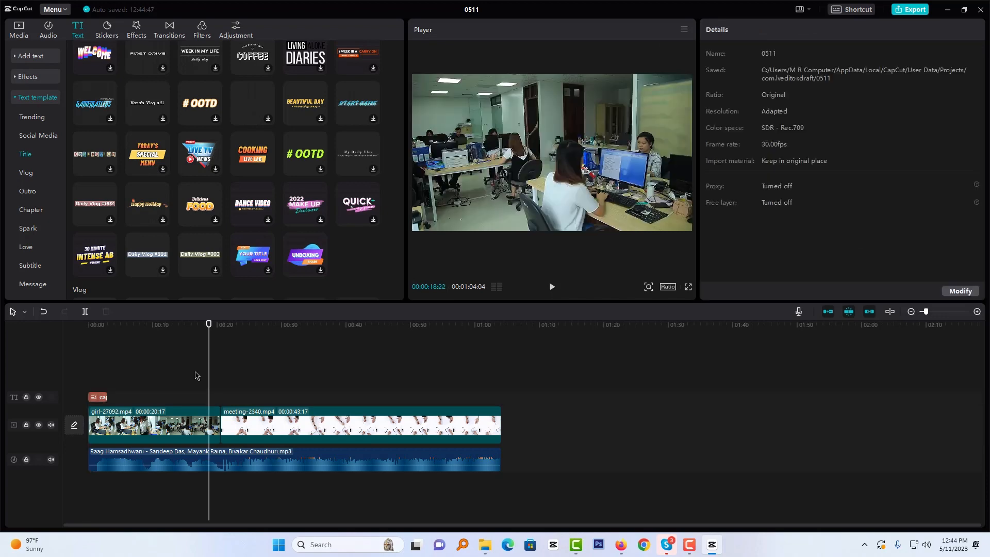
pyautogui.click(89, 327)
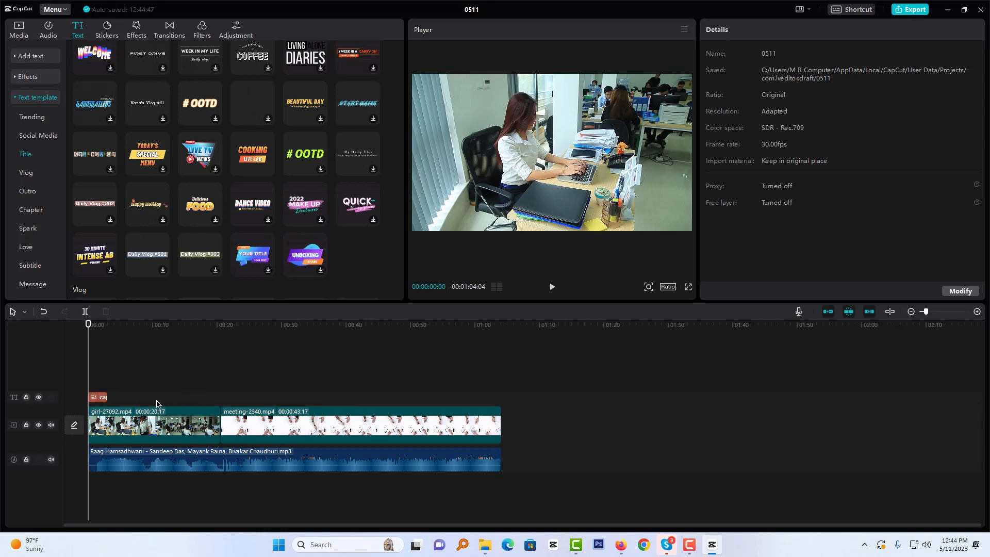
pyautogui.moveTo(88, 326); pyautogui.dragTo(68, 329)
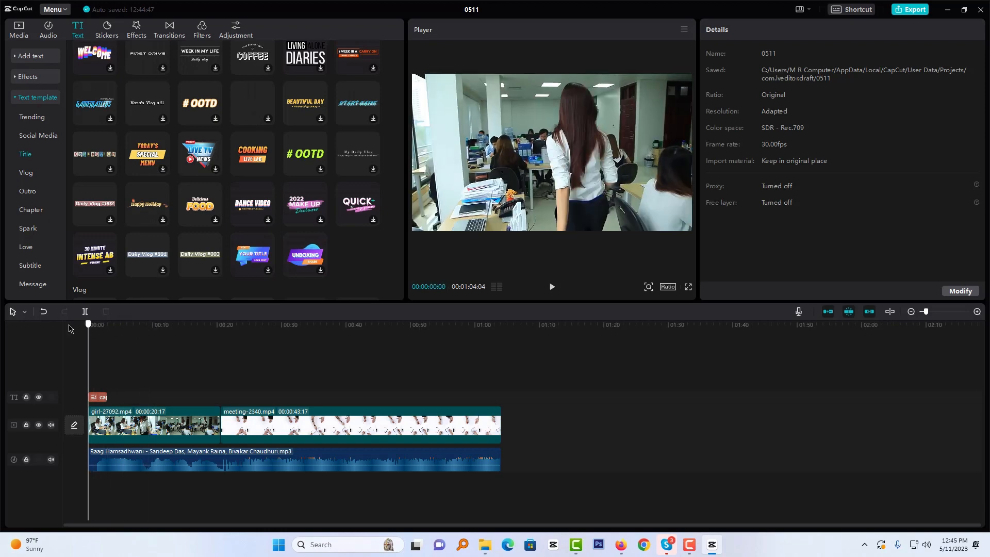
pyautogui.click(105, 394)
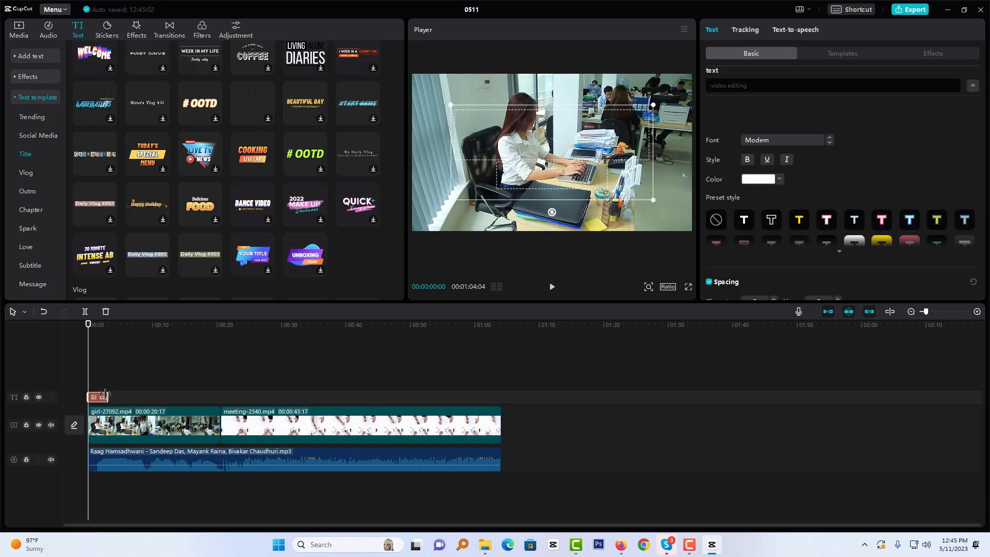
pyautogui.moveTo(104, 394)
pyautogui.mouseDown()
pyautogui.moveTo(184, 396)
pyautogui.moveTo(102, 396)
pyautogui.mouseUp()
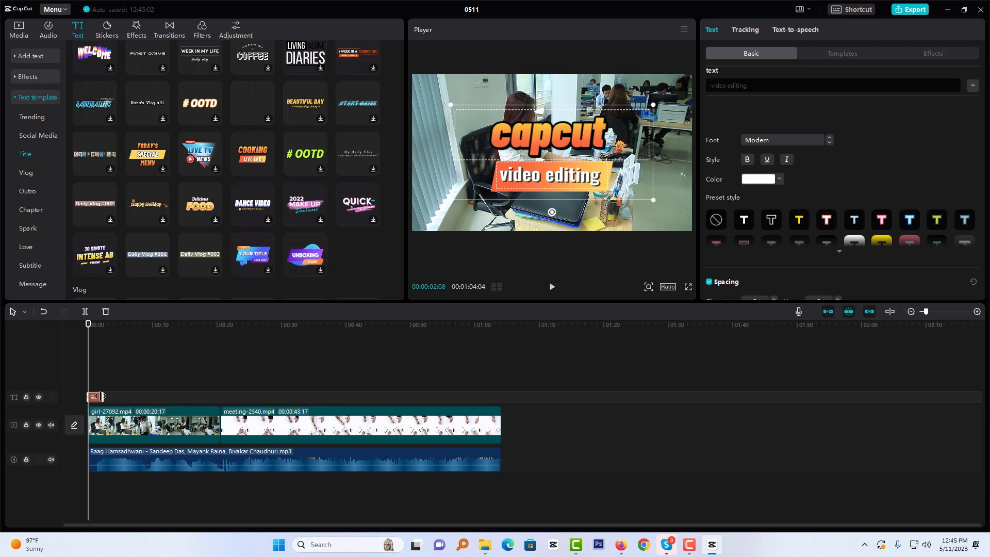
pyautogui.click(551, 287)
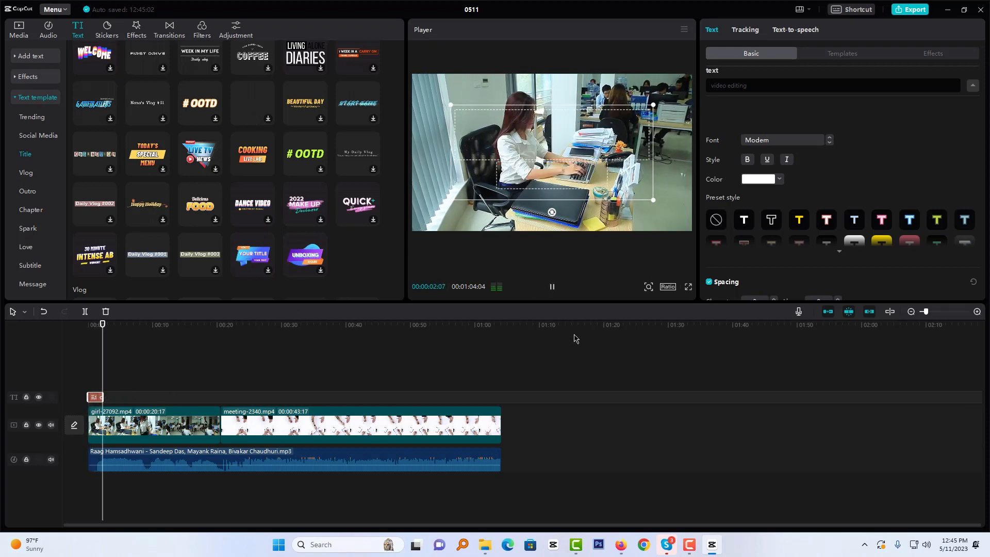
pyautogui.click(551, 288)
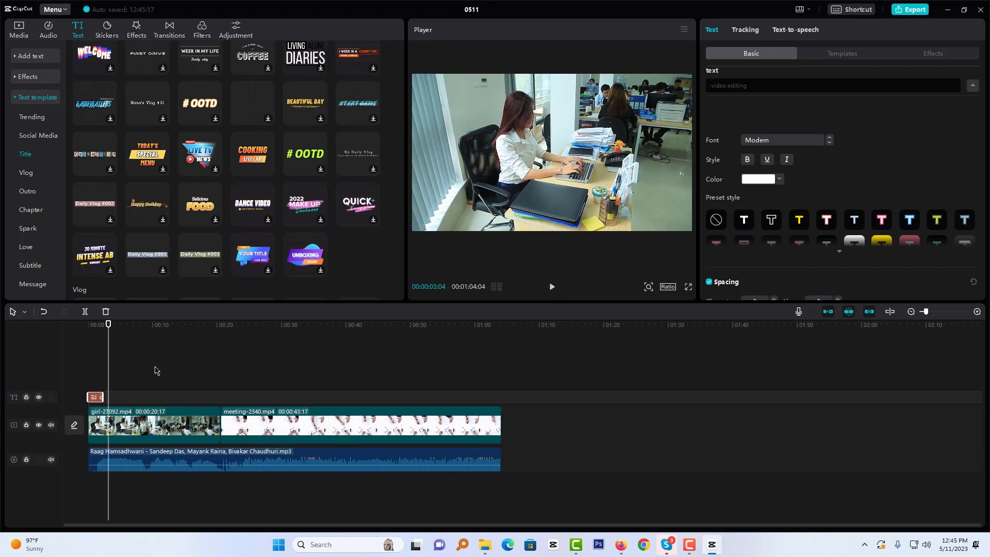
# Split the girl-27092.mp4 clip at 00:00:05:01.
pyautogui.moveTo(109, 325)
pyautogui.mouseDown()
pyautogui.moveTo(188, 329)
pyautogui.moveTo(121, 329)
pyautogui.mouseUp()
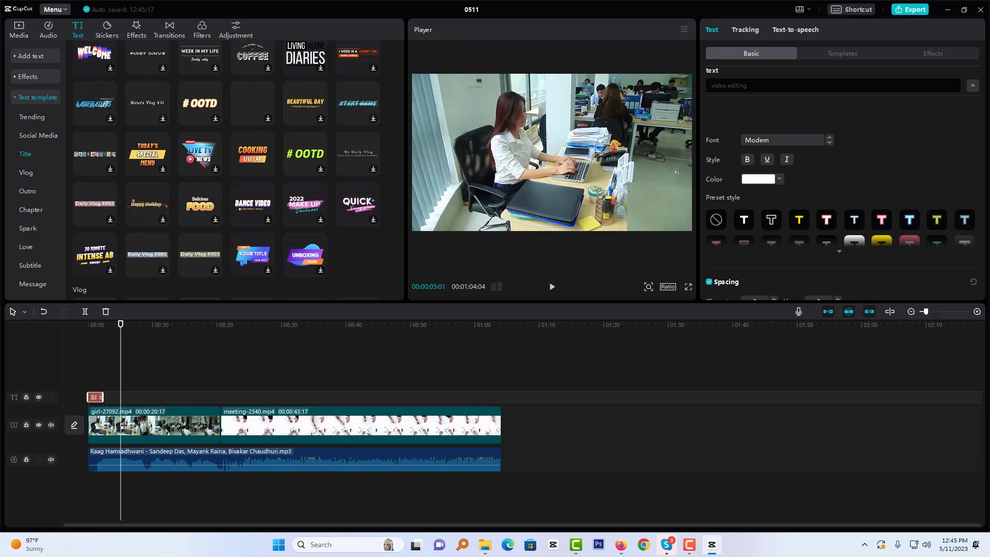
pyautogui.click(124, 422)
pyautogui.click(85, 312)
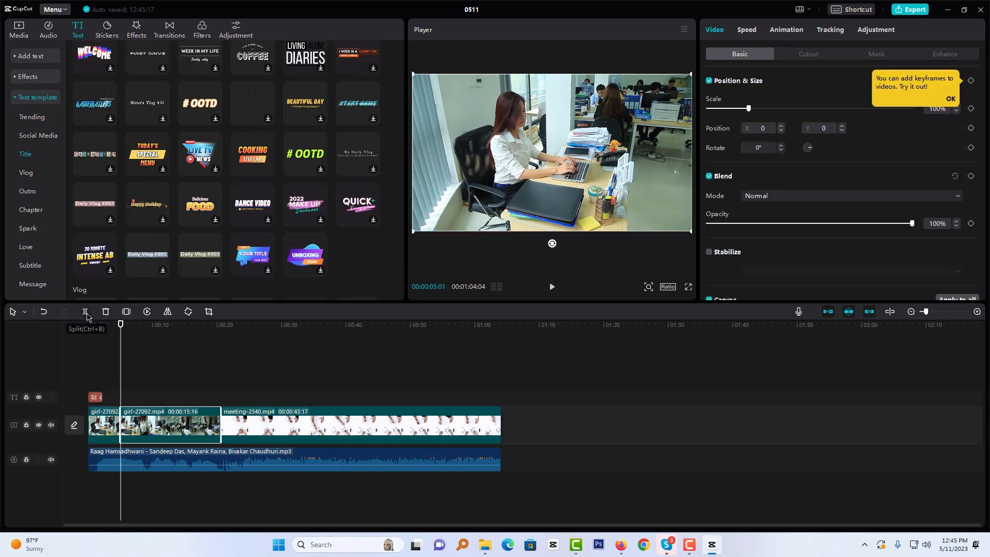
# Add the Black smoke overlay transition at the cut between the two girl-27092.mp4 segments.
pyautogui.moveTo(120, 326); pyautogui.dragTo(111, 325)
pyautogui.click(105, 417)
pyautogui.click(147, 427)
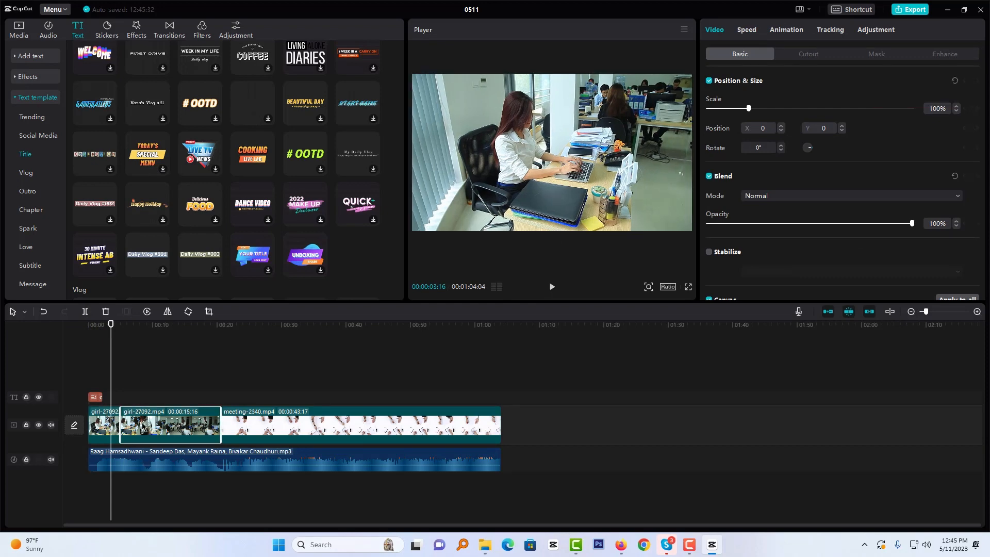
pyautogui.moveTo(111, 326); pyautogui.dragTo(118, 326)
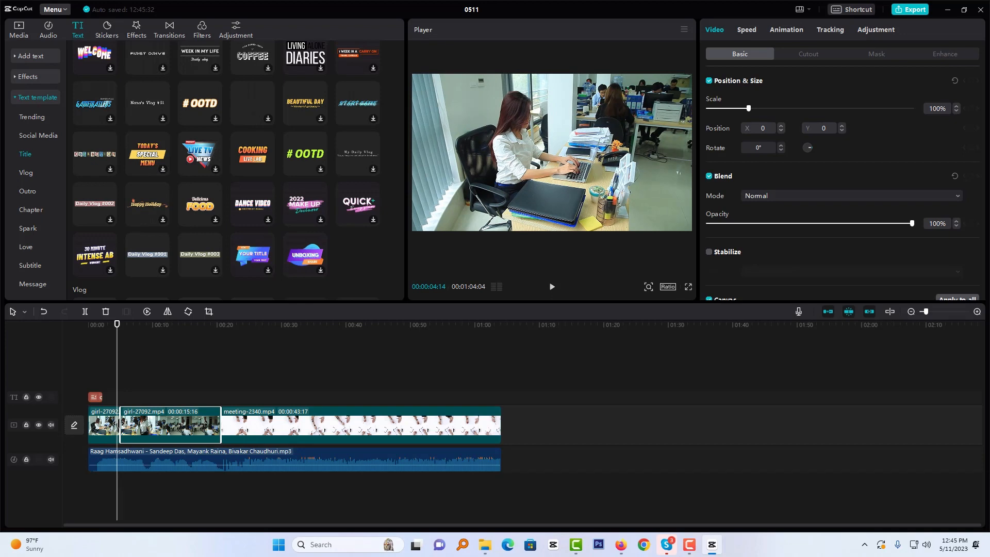
pyautogui.click(117, 424)
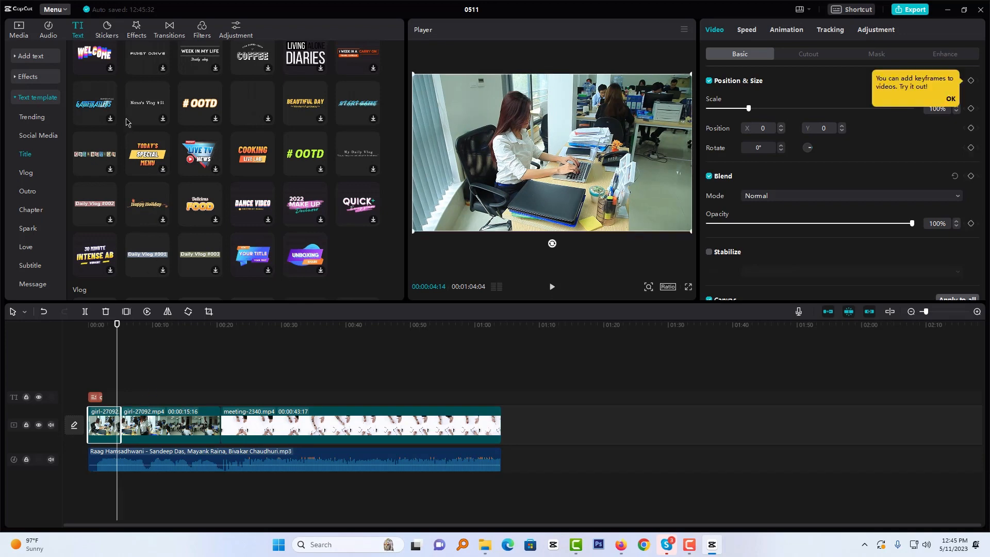
pyautogui.click(167, 31)
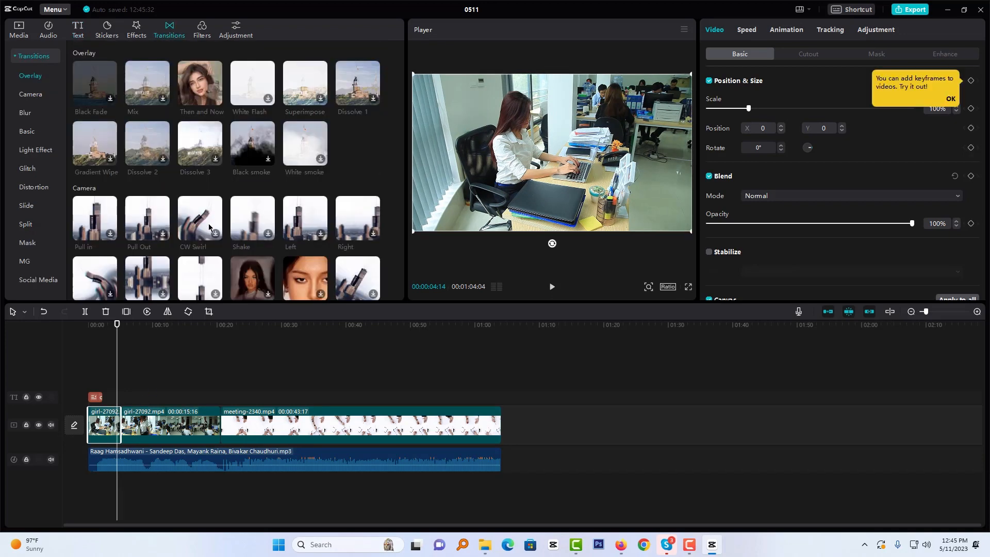
pyautogui.scroll(-1, 226, 189)
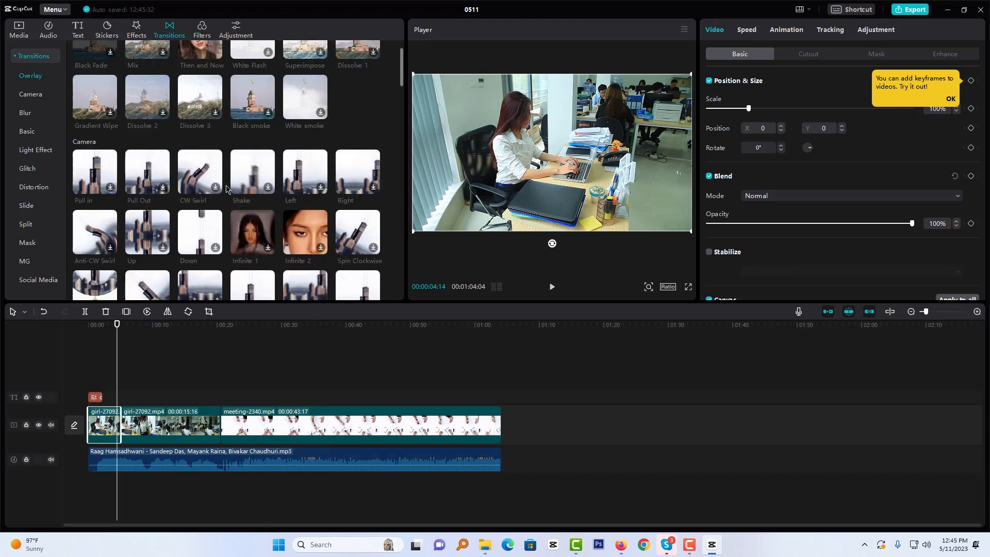
pyautogui.click(262, 103)
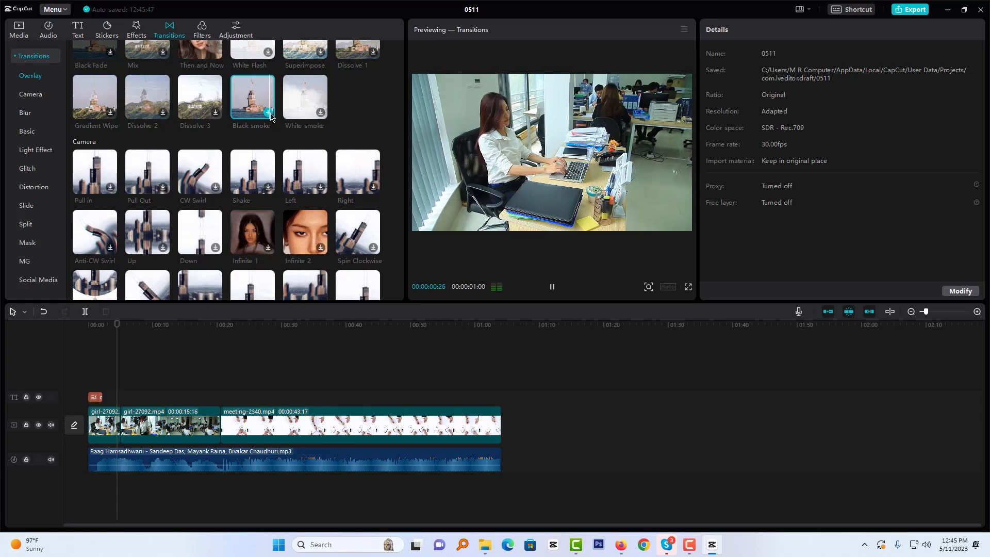
pyautogui.click(268, 113)
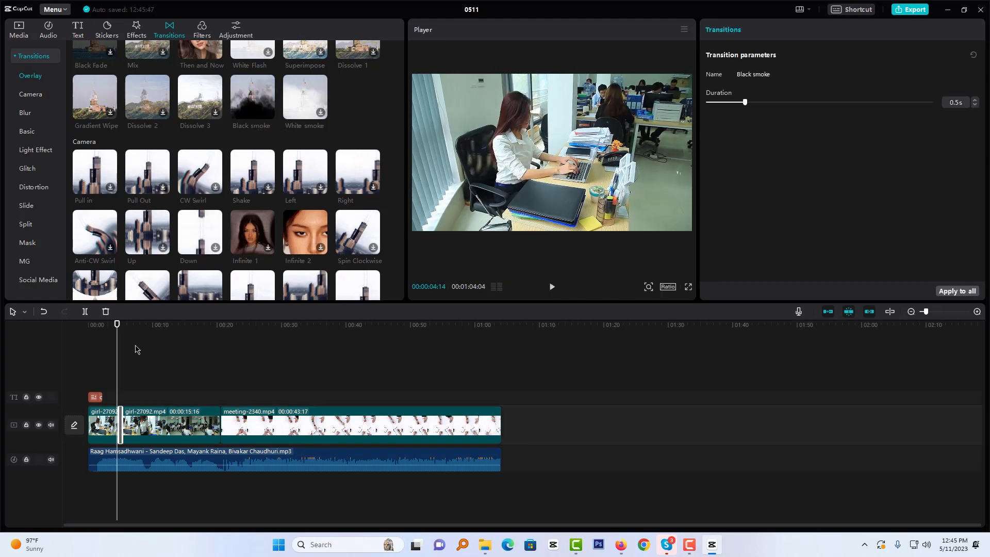
# Play the video from near its start through the Black smoke transition to check the effect.
pyautogui.moveTo(117, 329); pyautogui.dragTo(82, 332)
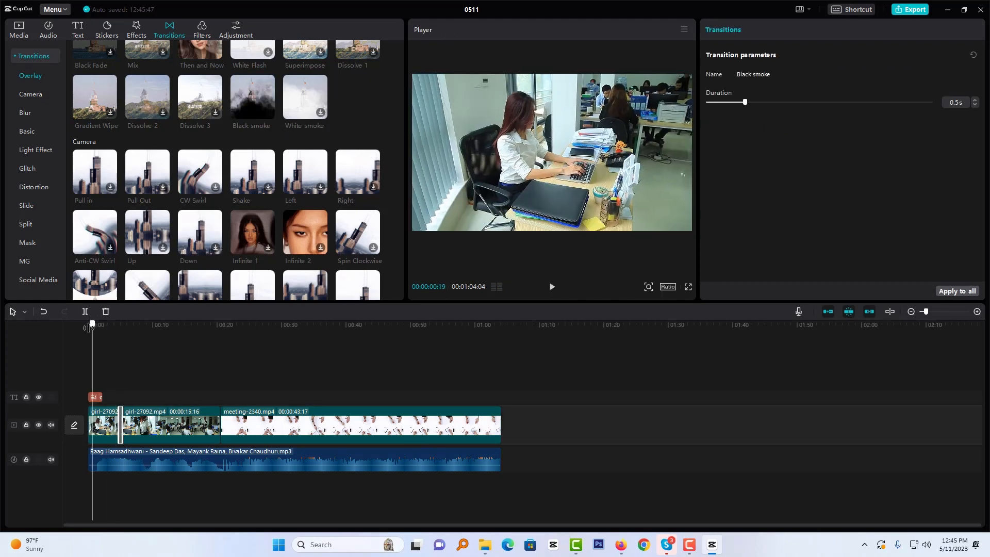
pyautogui.click(553, 287)
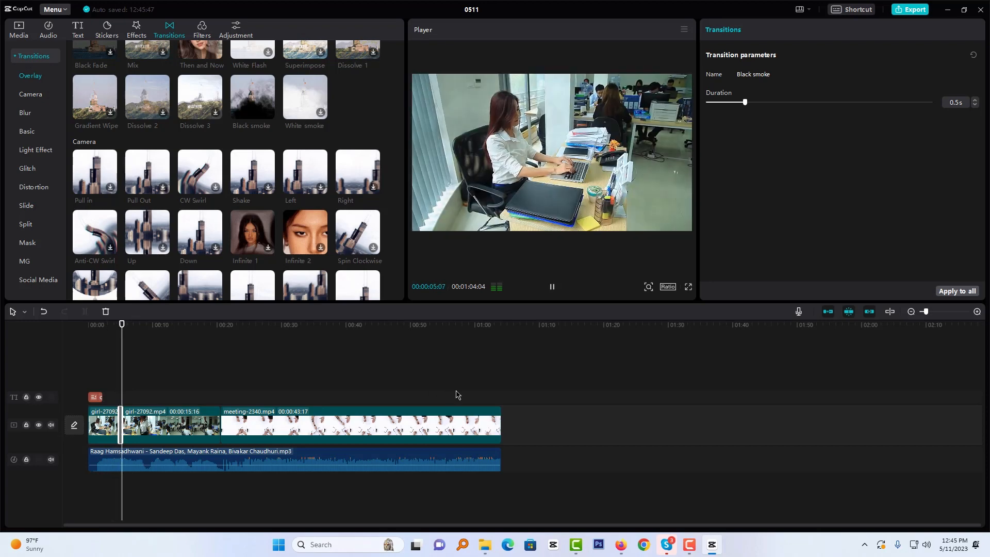
pyautogui.click(552, 288)
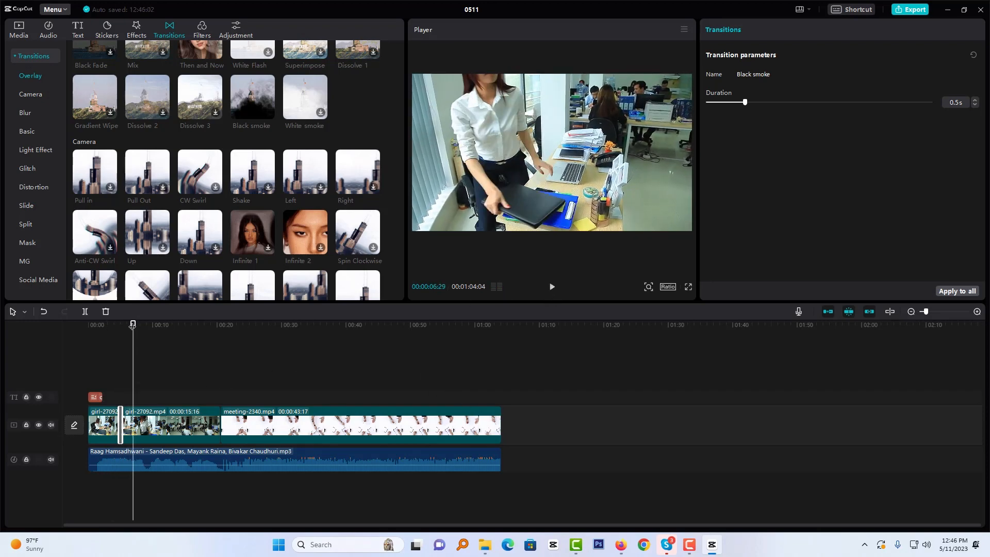
# Split the second girl-27092.mp4 segment at 00:00:12:10.
pyautogui.moveTo(133, 325); pyautogui.dragTo(168, 325)
pyautogui.click(173, 420)
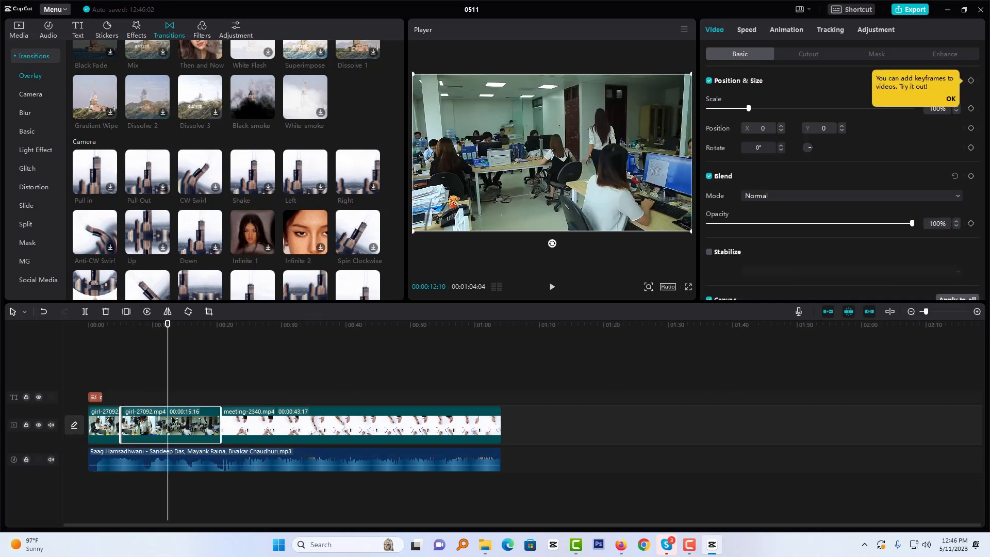
pyautogui.click(85, 311)
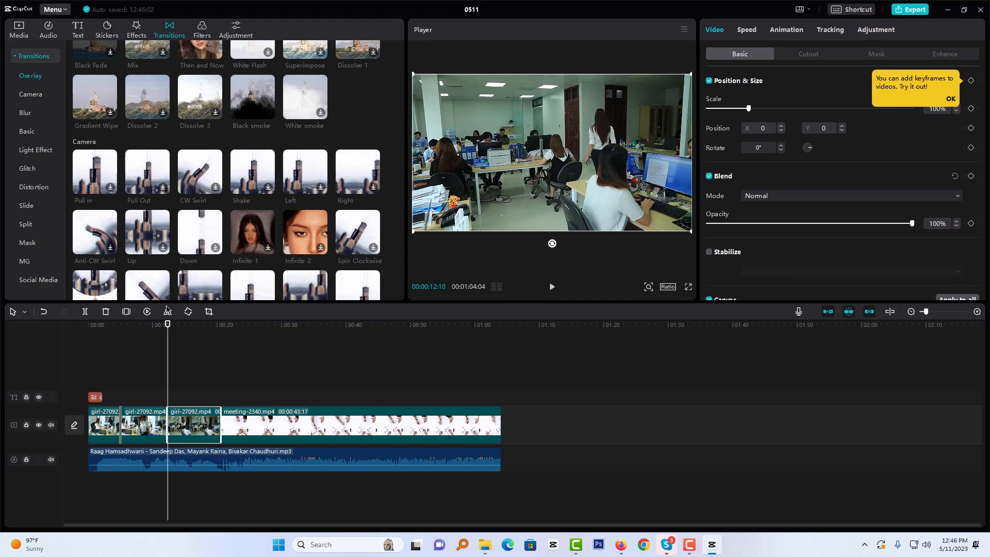
# Add the Pull Out camera transition at the second cut in girl-27092.mp4 and play the video from shortly before it.
pyautogui.click(149, 180)
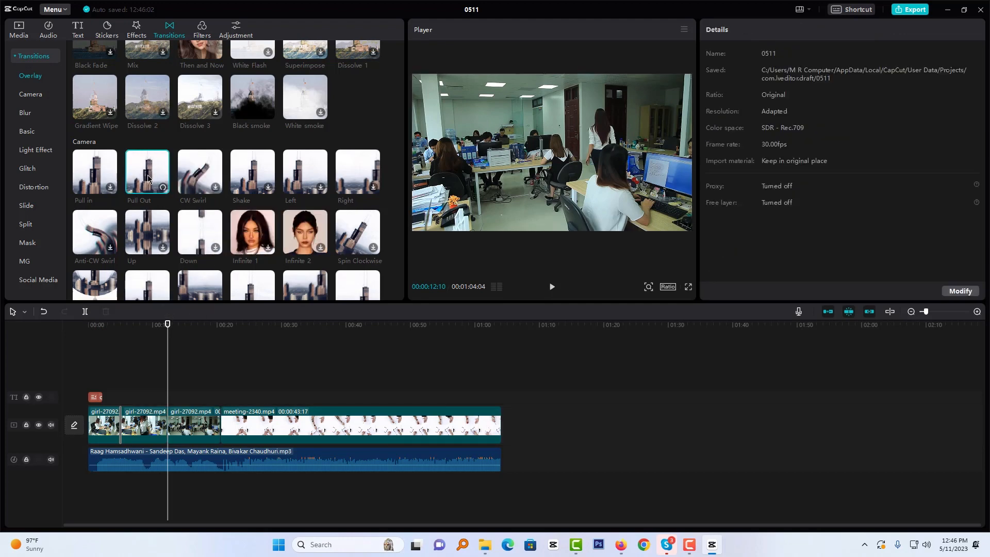
pyautogui.click(161, 188)
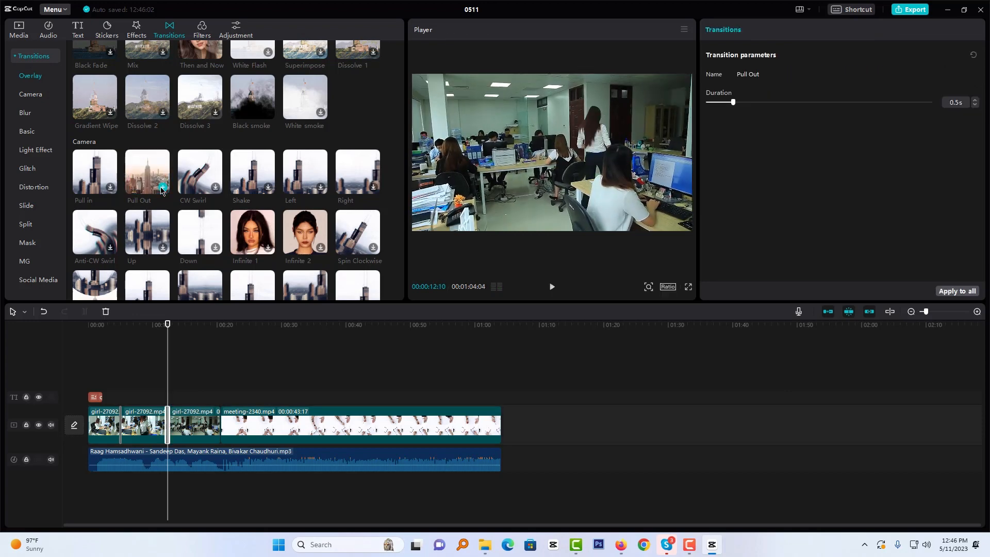
pyautogui.moveTo(167, 324); pyautogui.dragTo(149, 325)
pyautogui.click(550, 287)
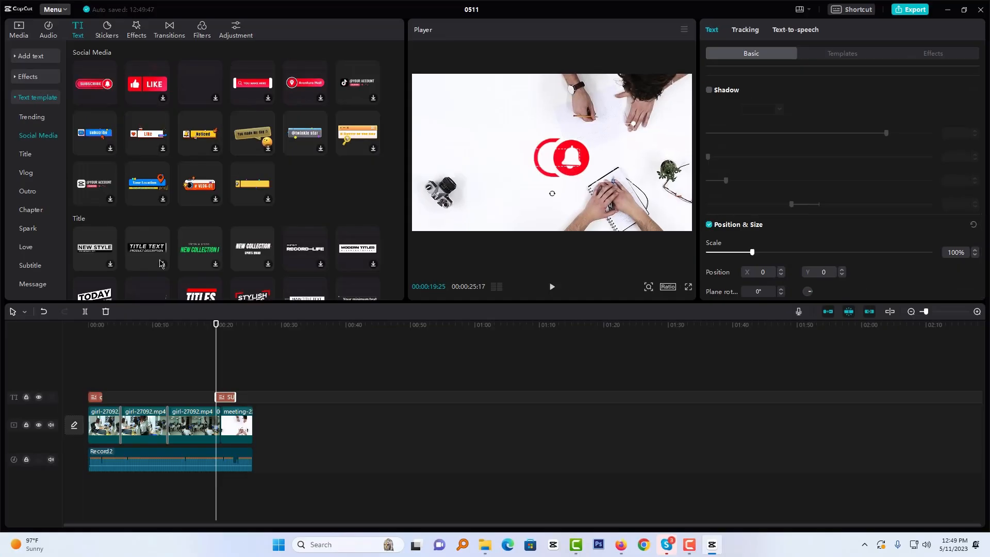
# Extend the SUBSCRIBE text template to the end of the video and play from 00:00:14:05 to check it.
pyautogui.moveTo(237, 396); pyautogui.dragTo(253, 397)
pyautogui.moveTo(217, 324); pyautogui.dragTo(179, 324)
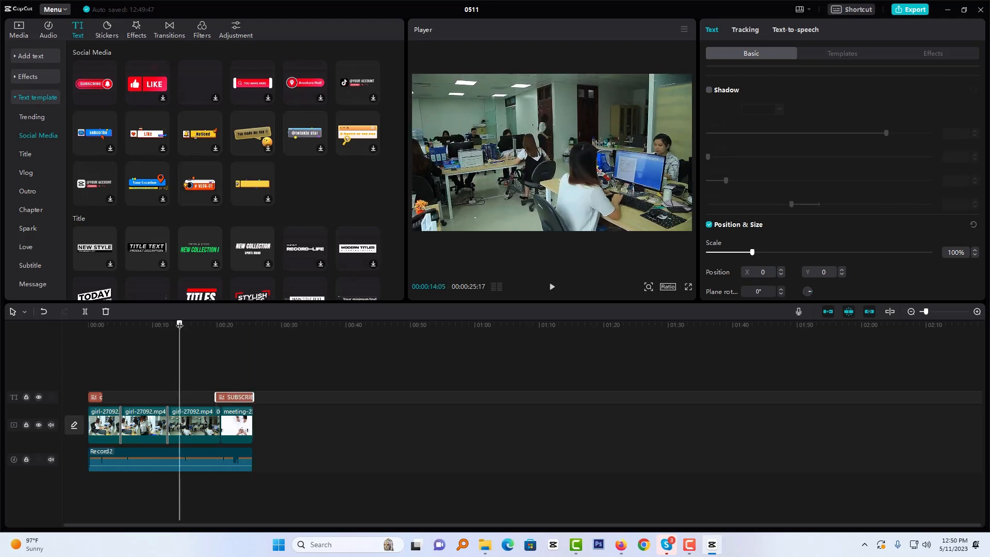
pyautogui.click(552, 287)
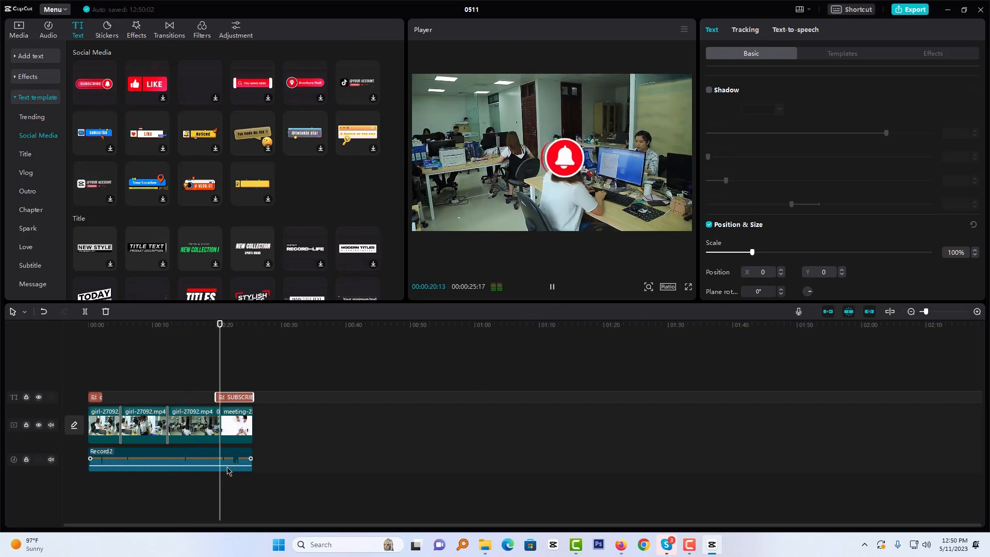
# Lower the volume of the Record2 audio clip to -8.8 dB.
pyautogui.click(231, 463)
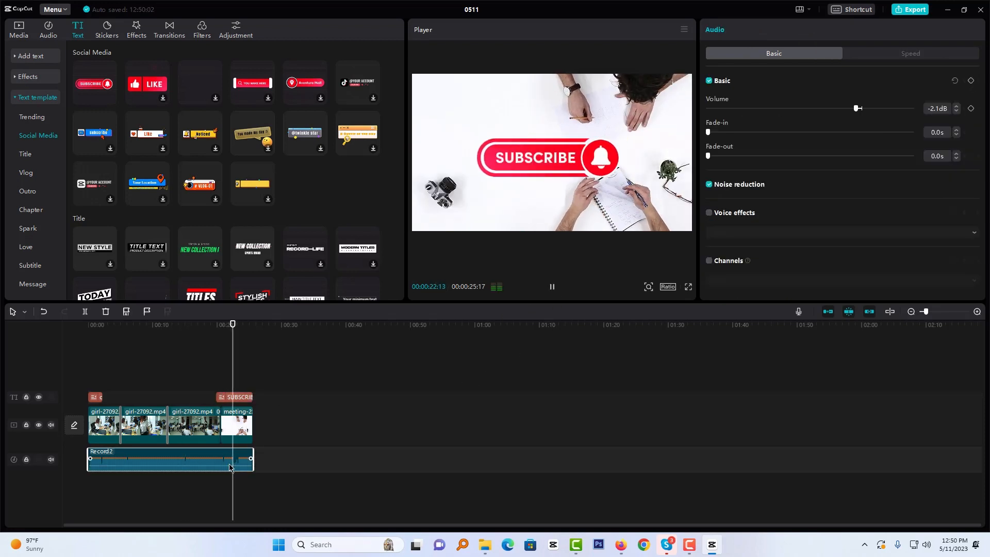
pyautogui.moveTo(231, 459); pyautogui.dragTo(232, 469)
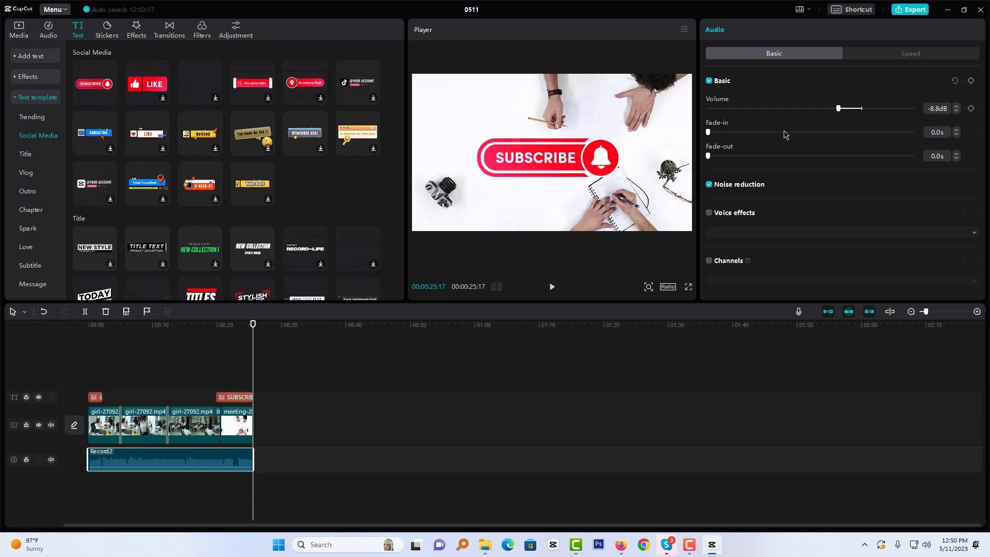
# Export the project to a local file titled 0511 as a 1080P mp4 with H.264 codec at 30fps.
pyautogui.click(915, 12)
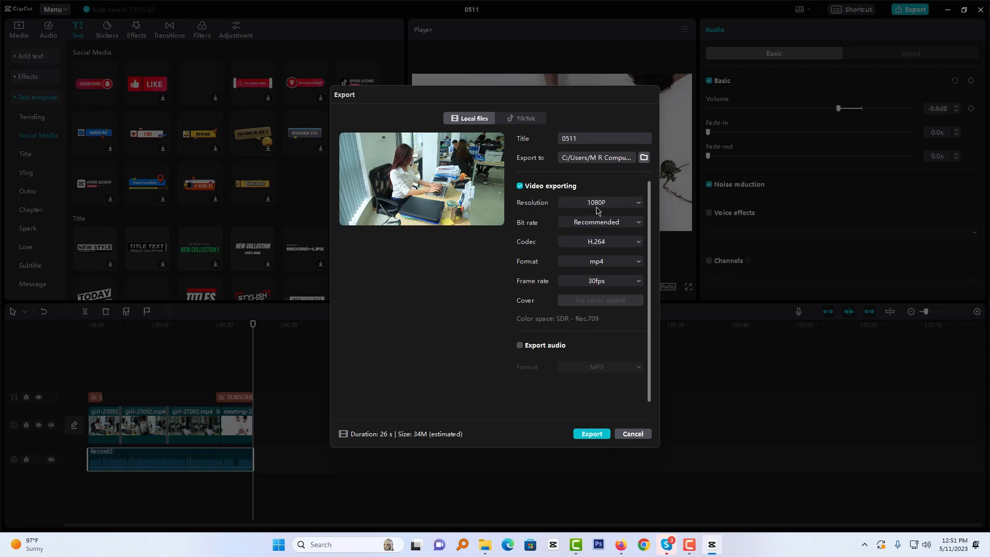
pyautogui.click(634, 205)
pyautogui.click(635, 204)
pyautogui.click(593, 434)
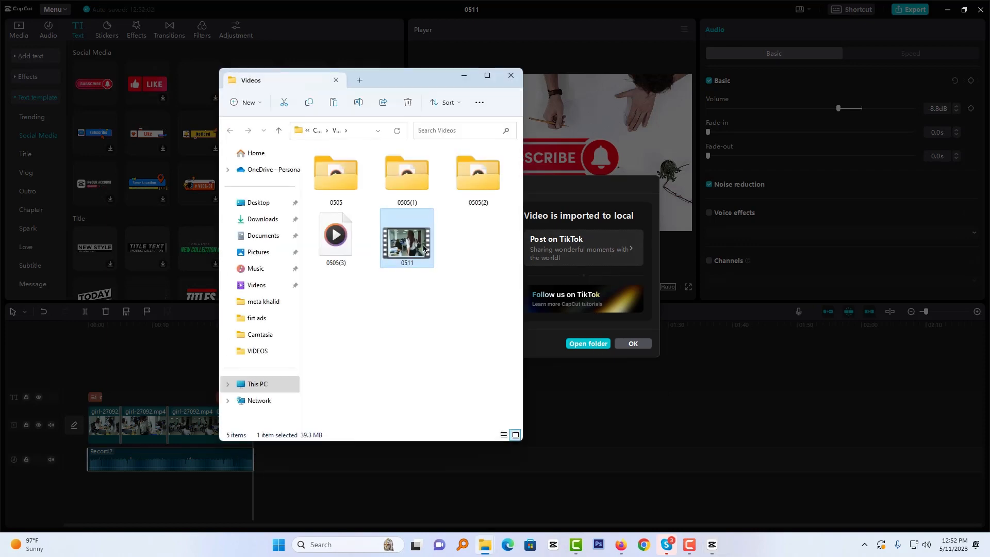
# Open the exported 0511 video in Media Player, maximize the window, and play it including the closing SUBSCRIBE section.
pyautogui.doubleClick(412, 243)
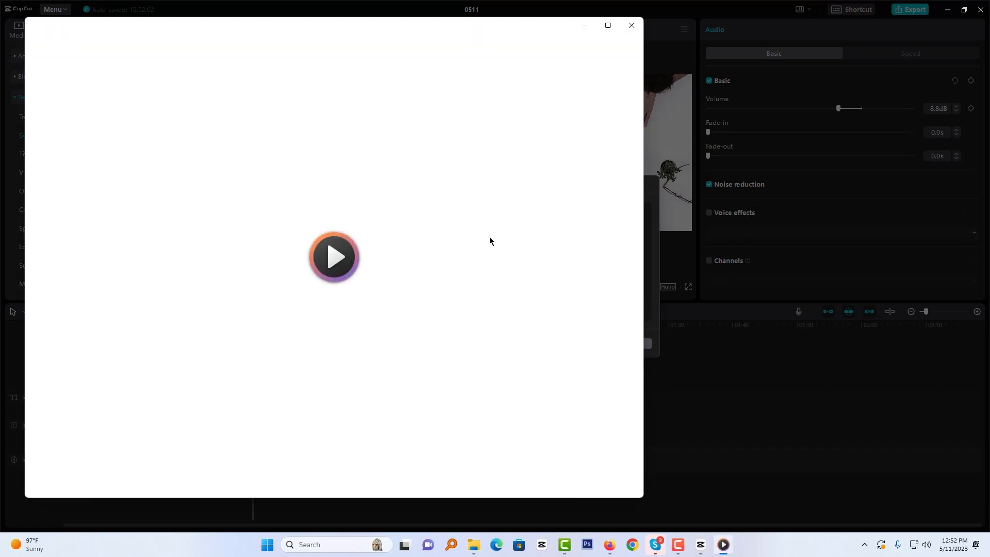
pyautogui.click(608, 25)
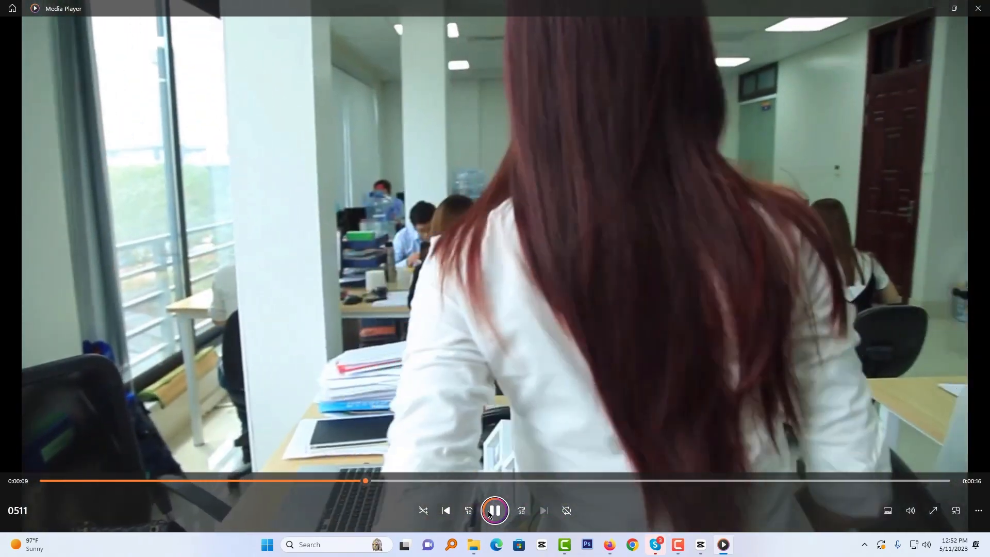
pyautogui.click(491, 514)
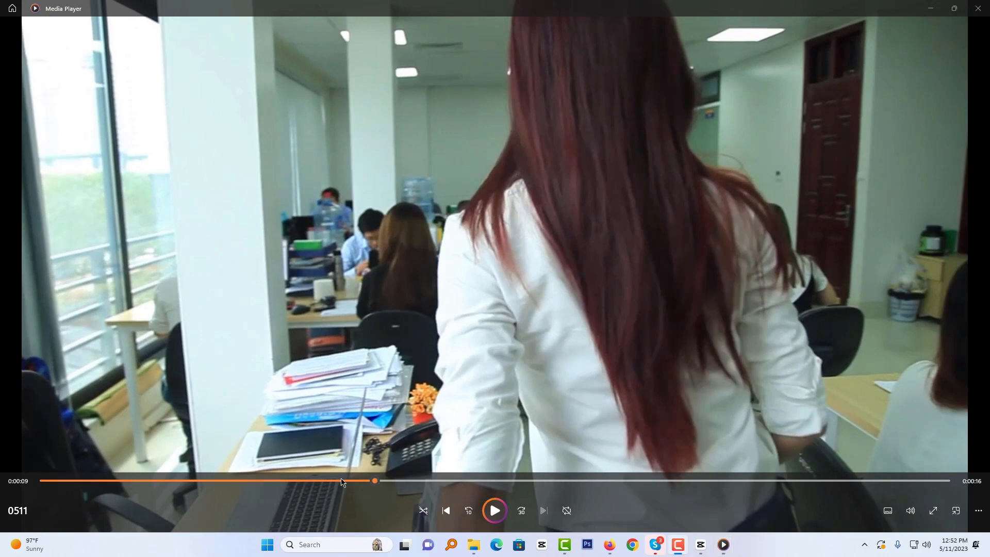
pyautogui.click(891, 481)
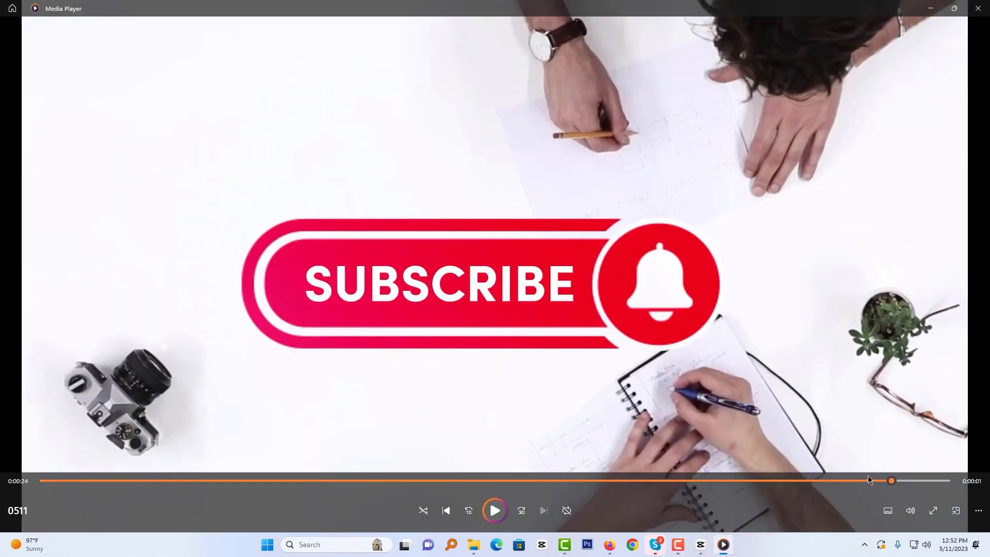
pyautogui.click(810, 485)
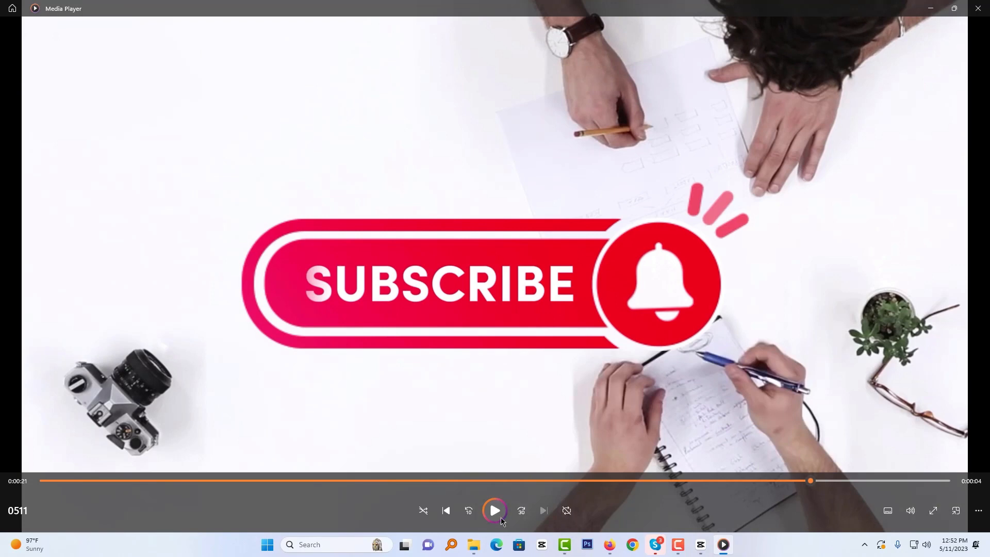
pyautogui.click(498, 516)
pyautogui.click(501, 512)
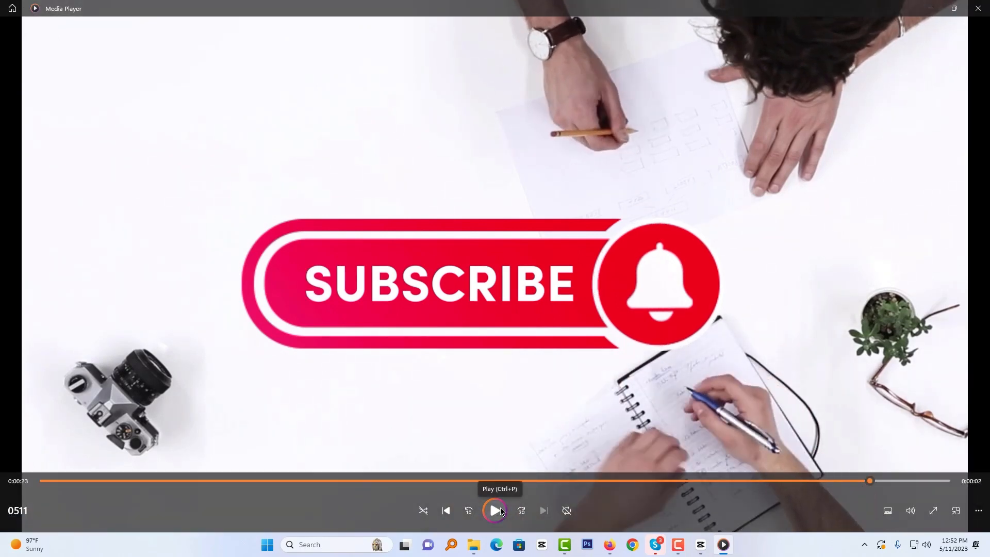